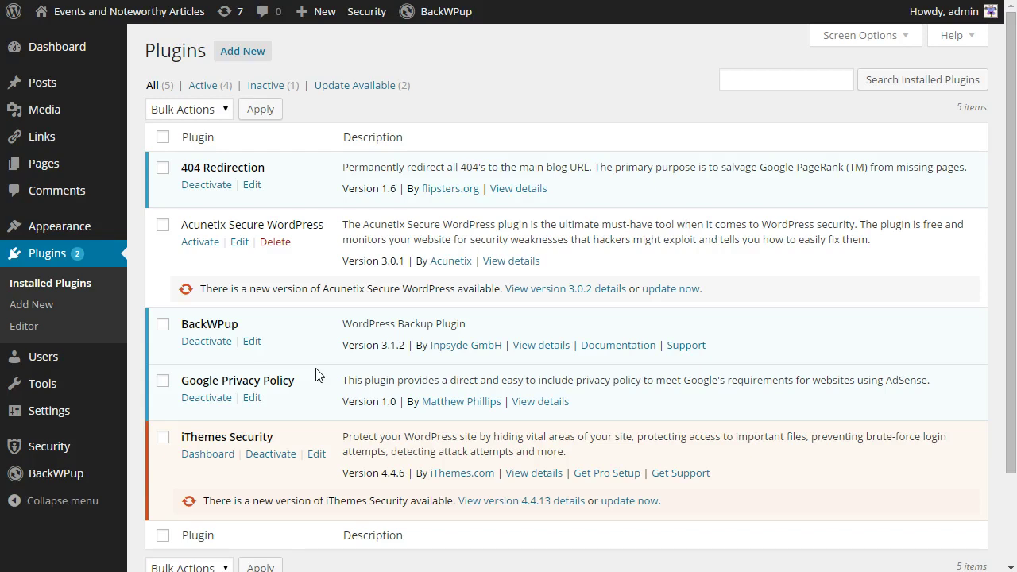
# Upload page-expiration-robot.zip through Upload Plugin and install it
pyautogui.click(310, 346)
pyautogui.click(30, 309)
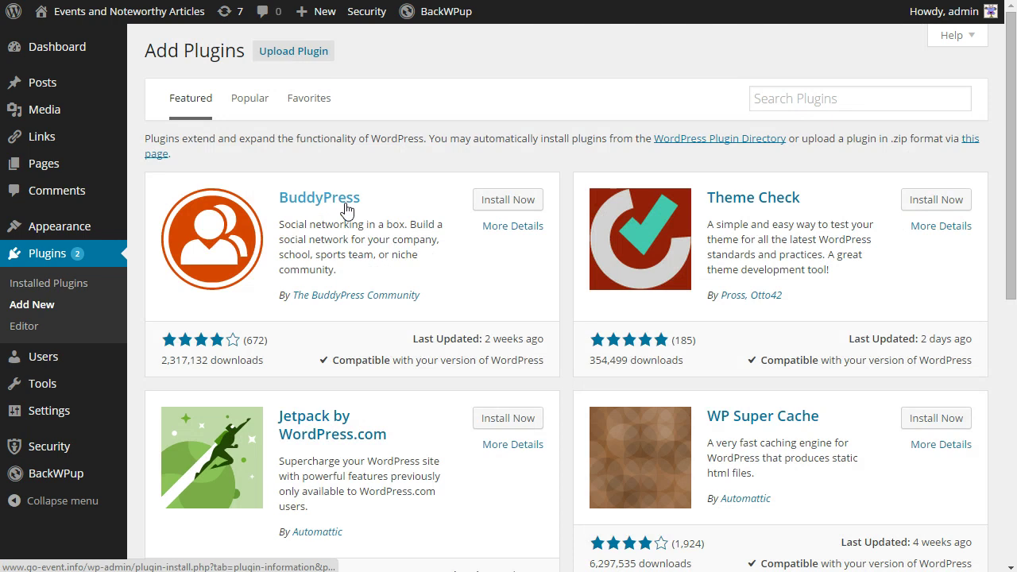
pyautogui.click(305, 49)
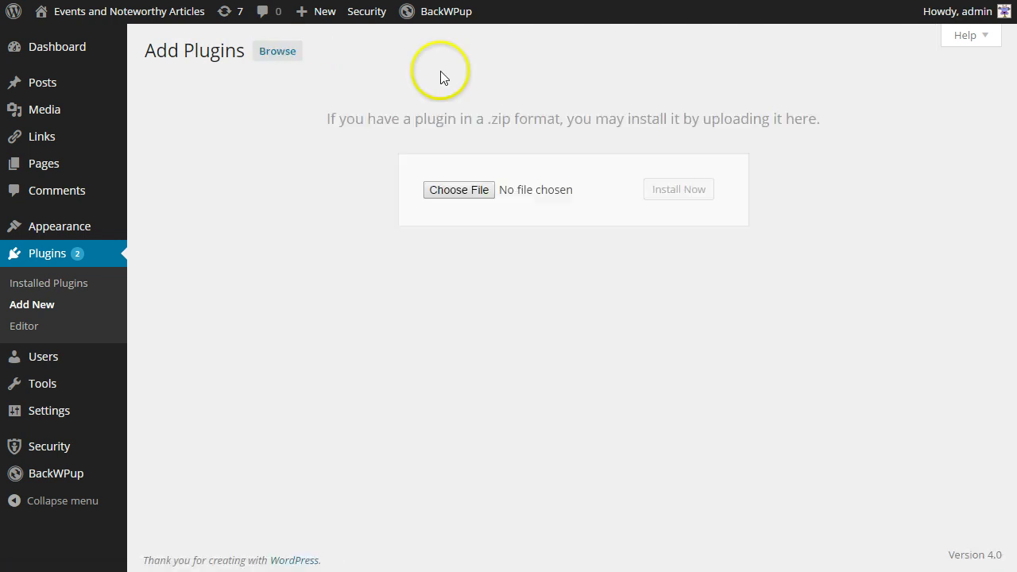
pyautogui.click(449, 191)
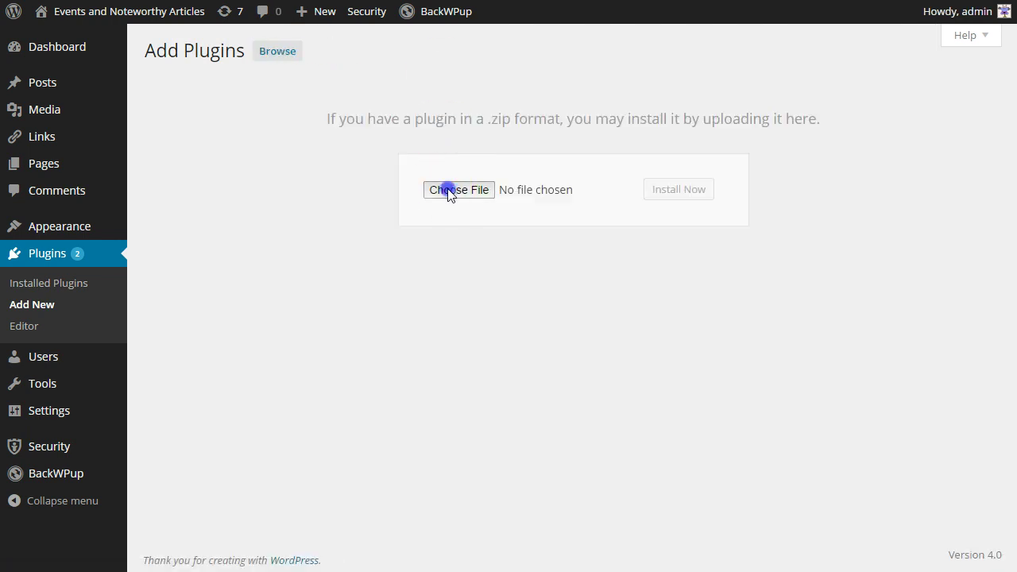
pyautogui.doubleClick(238, 44)
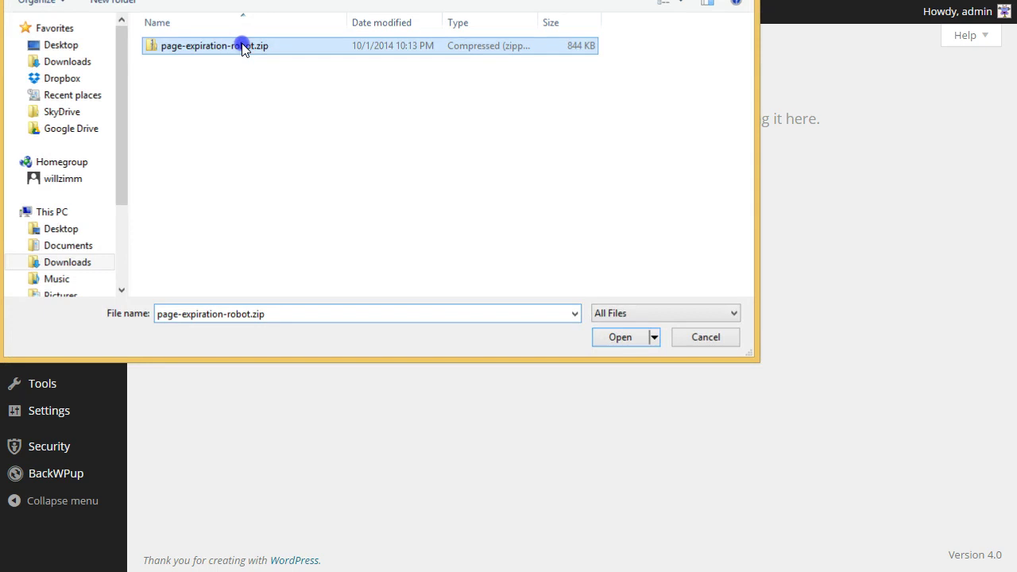
pyautogui.click(676, 190)
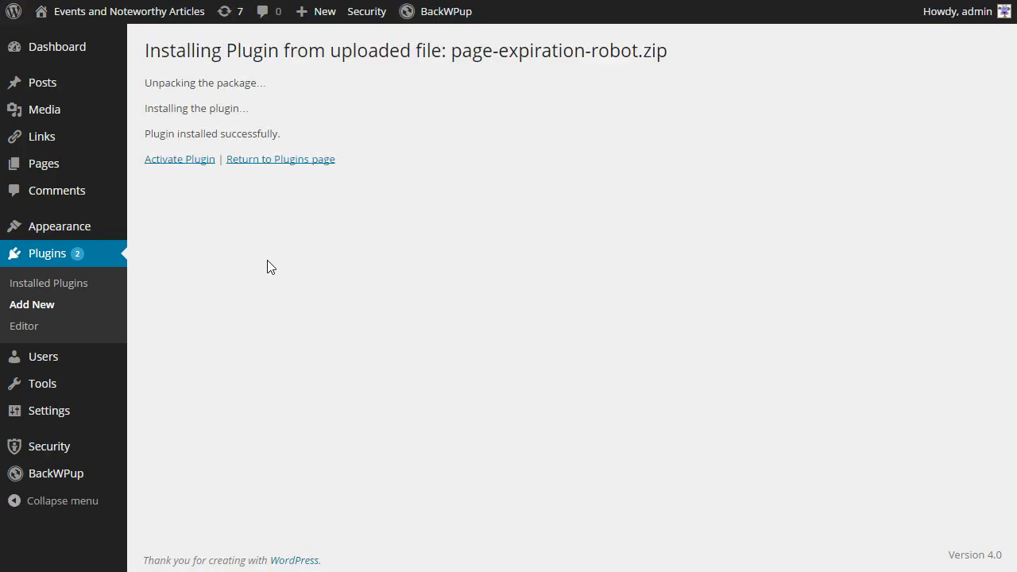
# Activate Page Expiration Robot and find it in the Plugins list
pyautogui.click(300, 182)
pyautogui.click(183, 160)
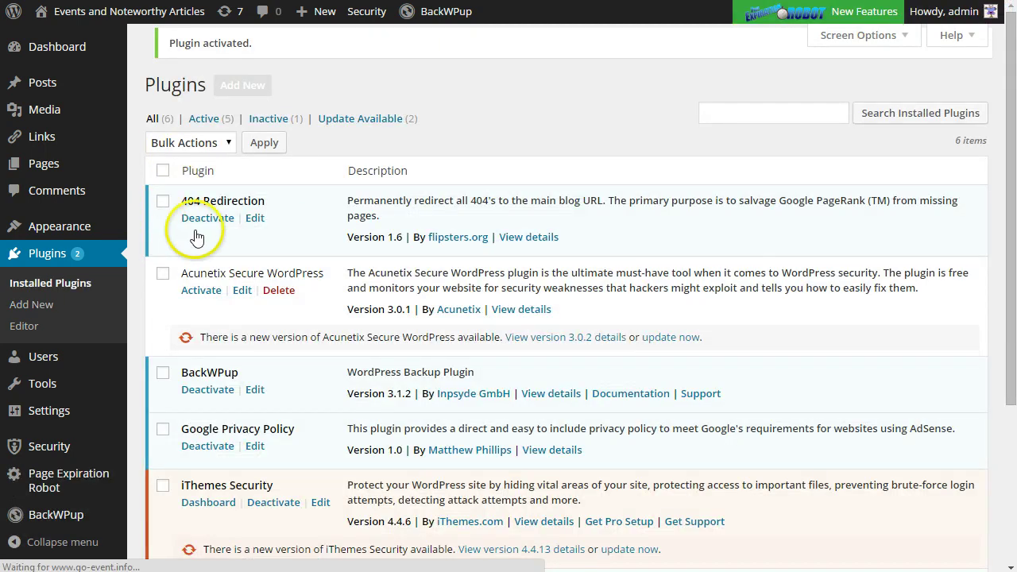
pyautogui.scroll(-3, 234, 278)
pyautogui.scroll(-2, 246, 239)
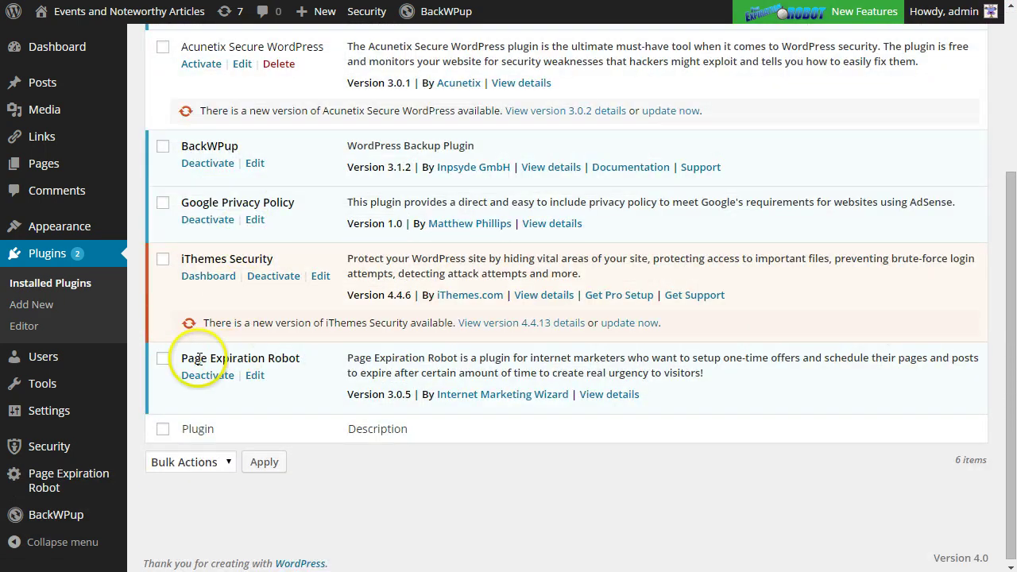
pyautogui.moveTo(194, 358); pyautogui.dragTo(267, 358)
pyautogui.click(283, 350)
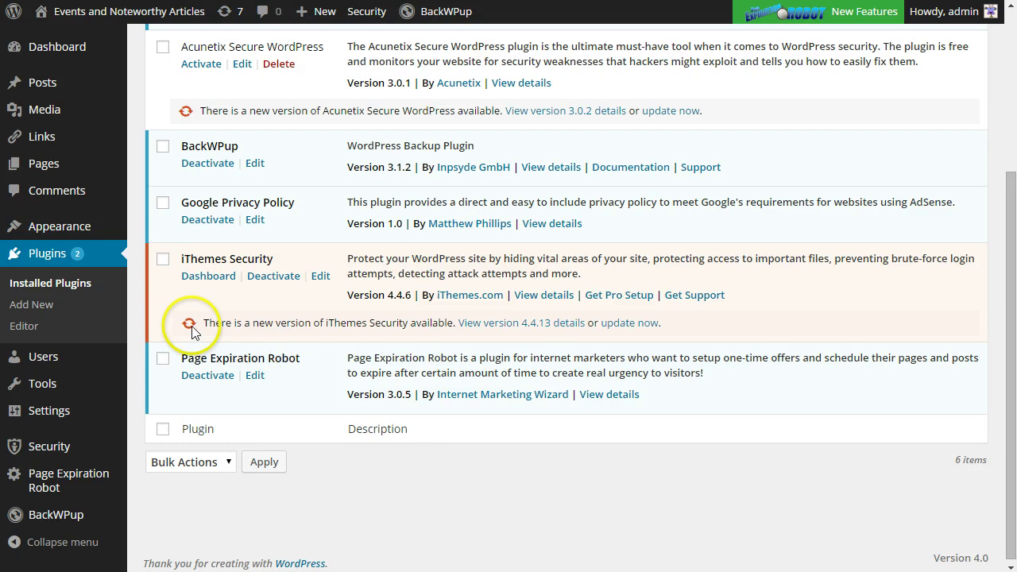
# Reveal the Page Expiration Robot menu in the admin sidebar
pyautogui.scroll(2, 163, 318)
pyautogui.scroll(-2, 32, 333)
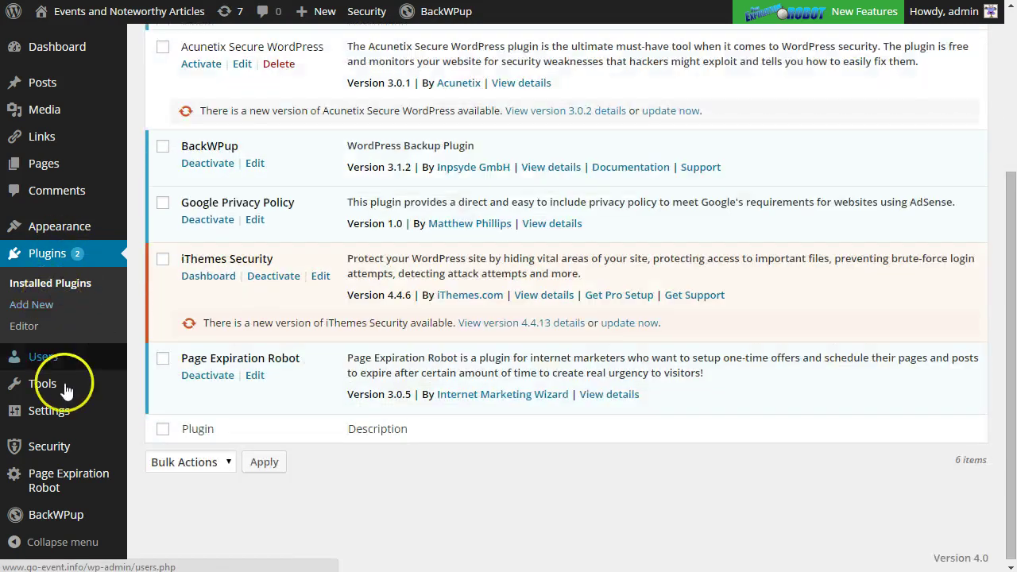
pyautogui.moveTo(52, 501)
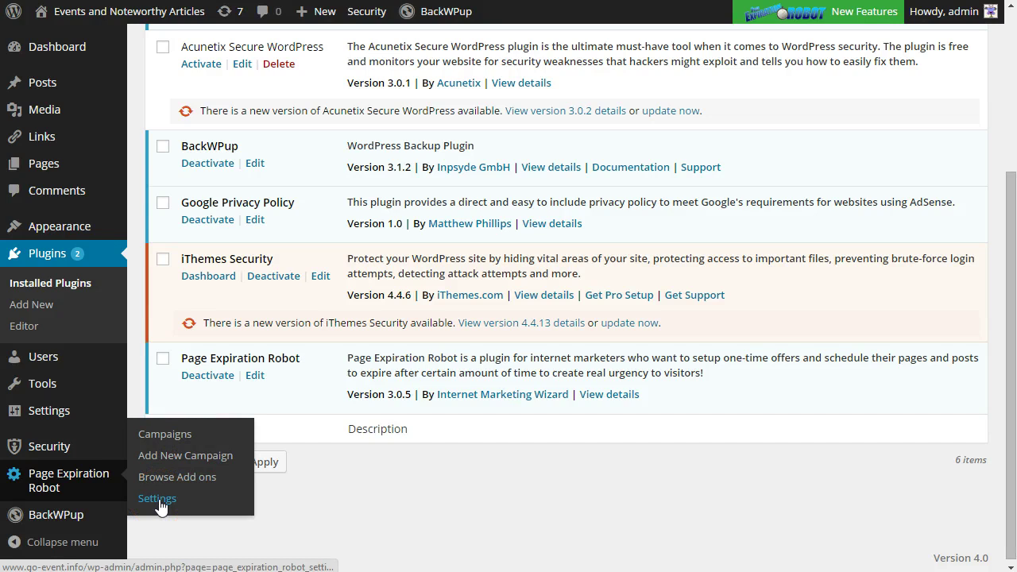
pyautogui.scroll(3, 159, 506)
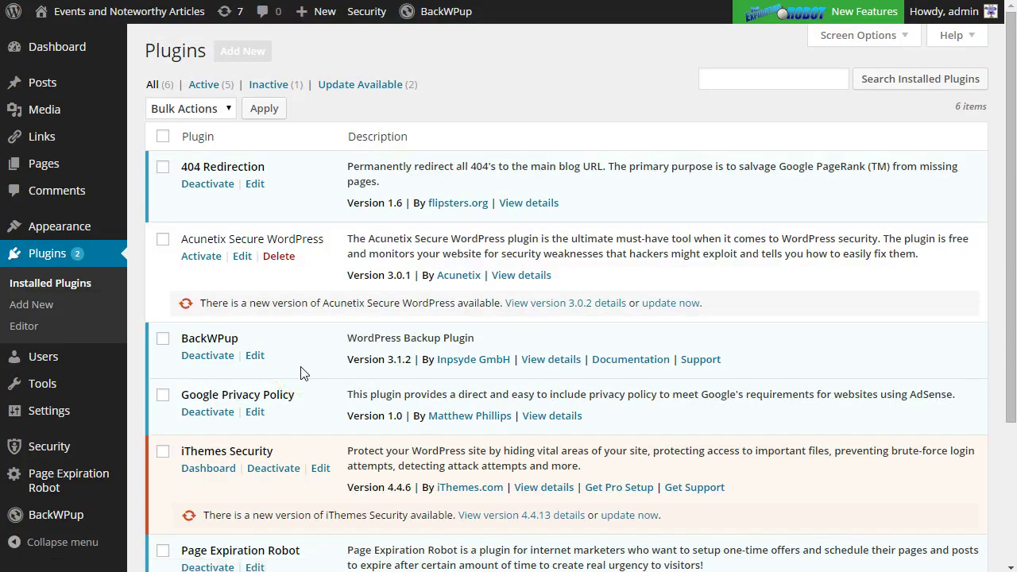
pyautogui.moveTo(79, 487)
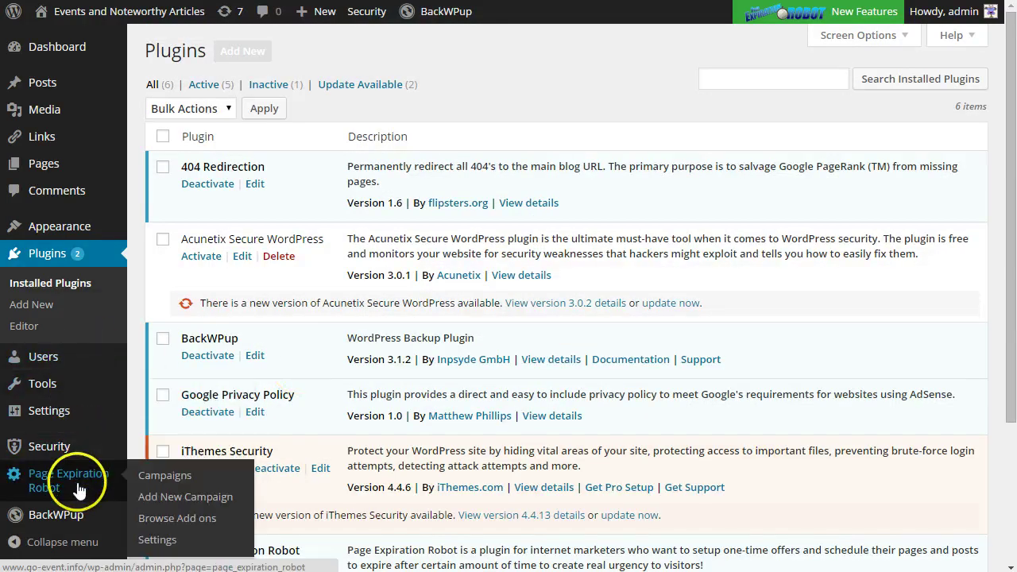
# Open Add New Campaign and review its name, expiry, timer placement and counter sections
pyautogui.click(205, 496)
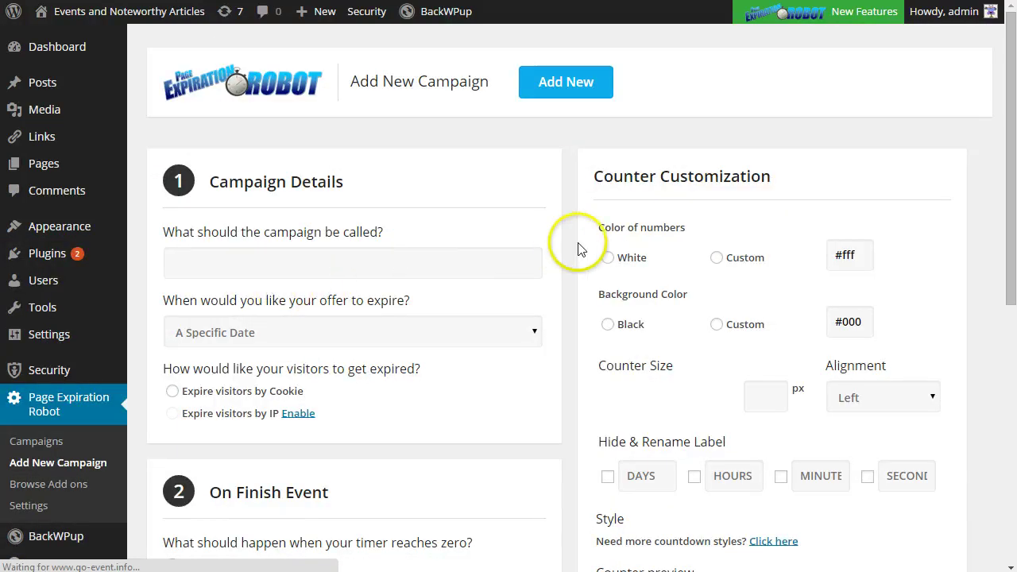
pyautogui.scroll(-3, 566, 236)
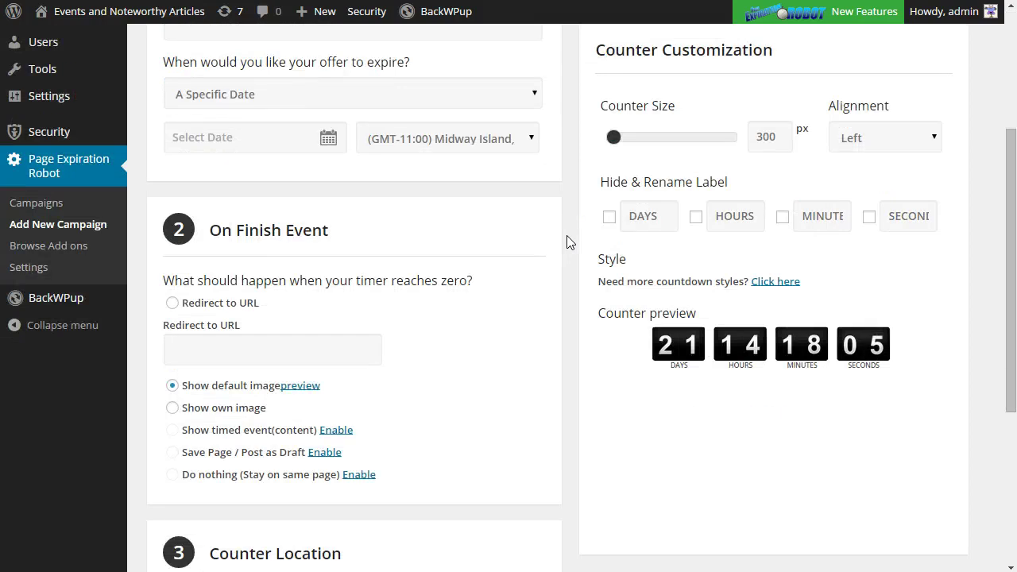
pyautogui.scroll(-4, 567, 236)
pyautogui.scroll(5, 566, 235)
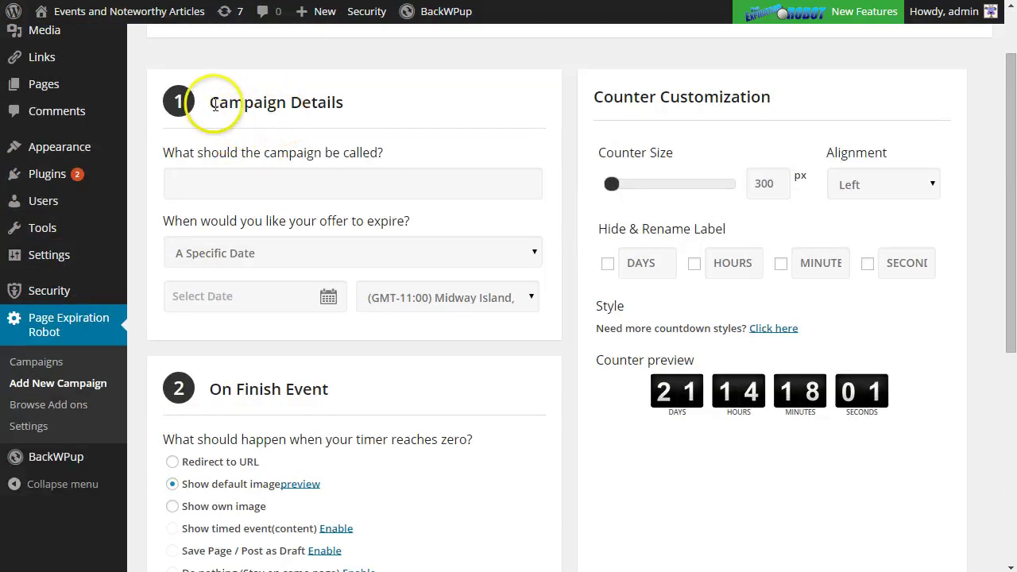
pyautogui.scroll(-1, 308, 106)
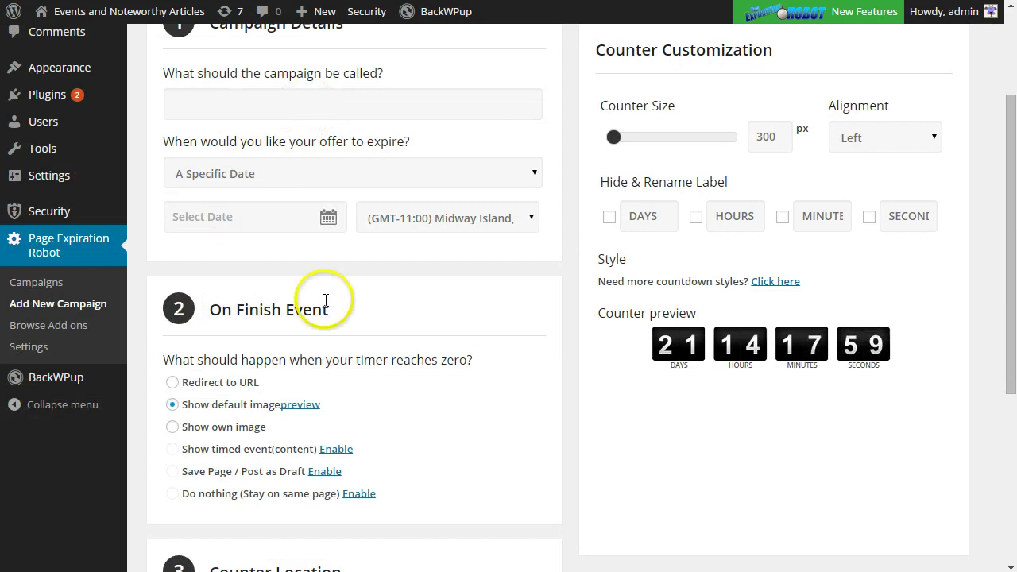
pyautogui.scroll(-3, 290, 325)
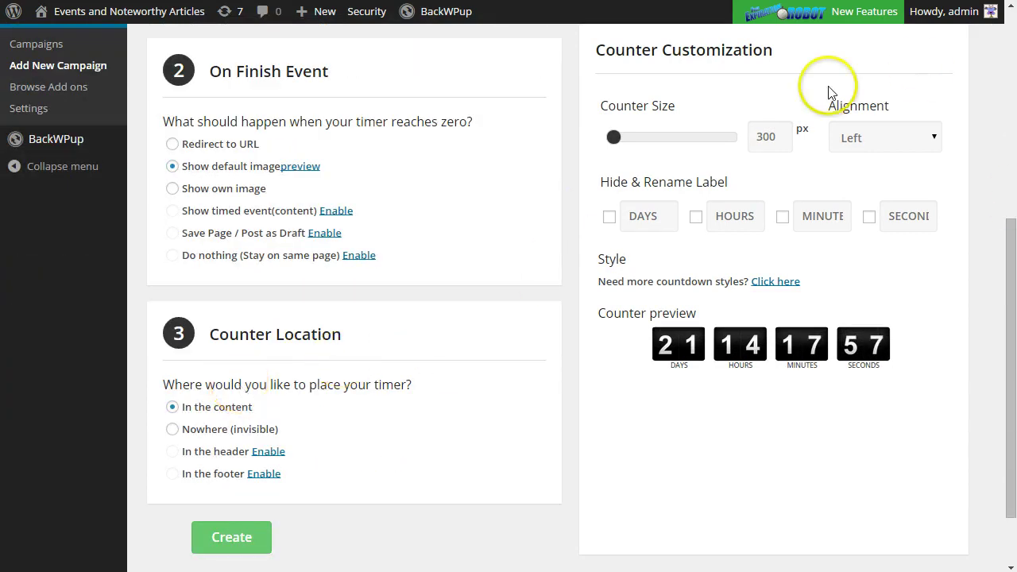
pyautogui.scroll(2, 592, 267)
pyautogui.scroll(2, 588, 267)
pyautogui.scroll(-3, 585, 254)
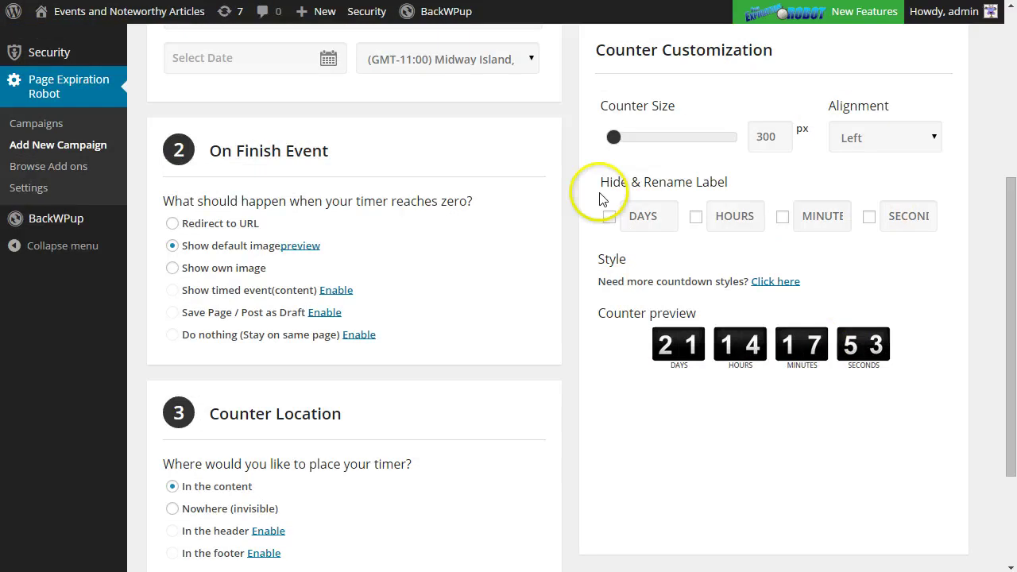
pyautogui.scroll(3, 567, 290)
# Enter test1 as the campaign name
pyautogui.scroll(1, 567, 290)
pyautogui.click(251, 266)
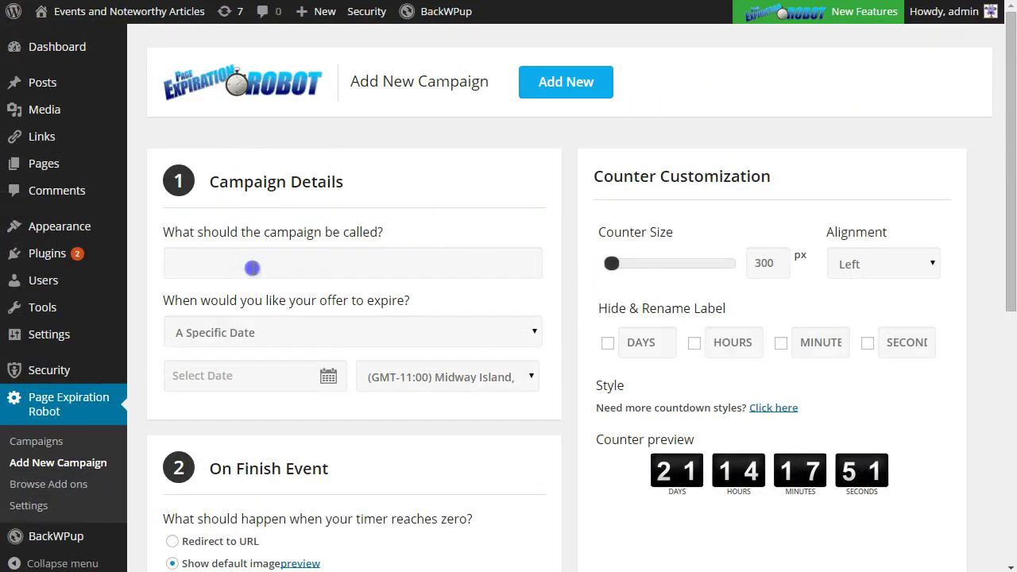
pyautogui.write('test1')
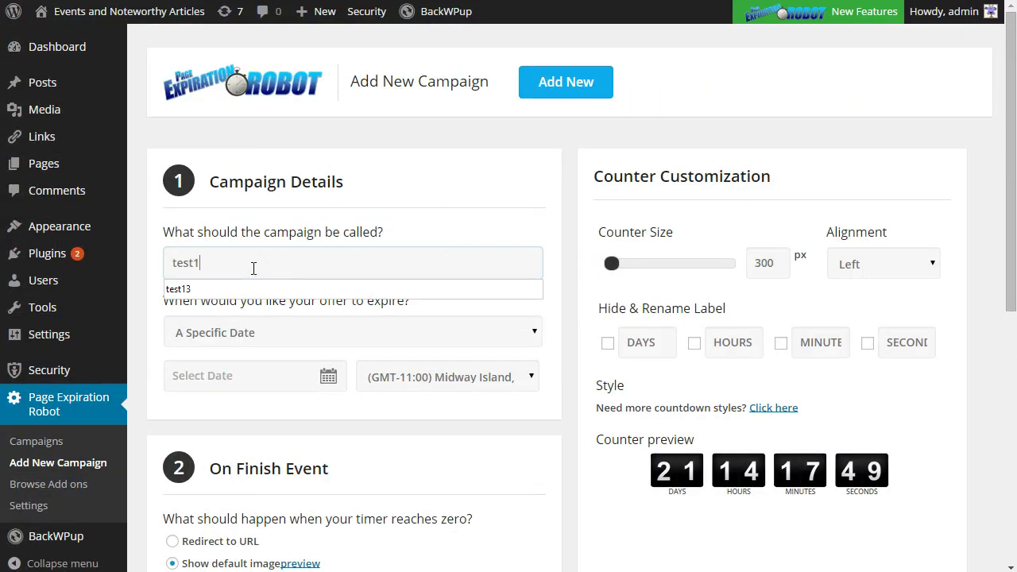
pyautogui.click(424, 215)
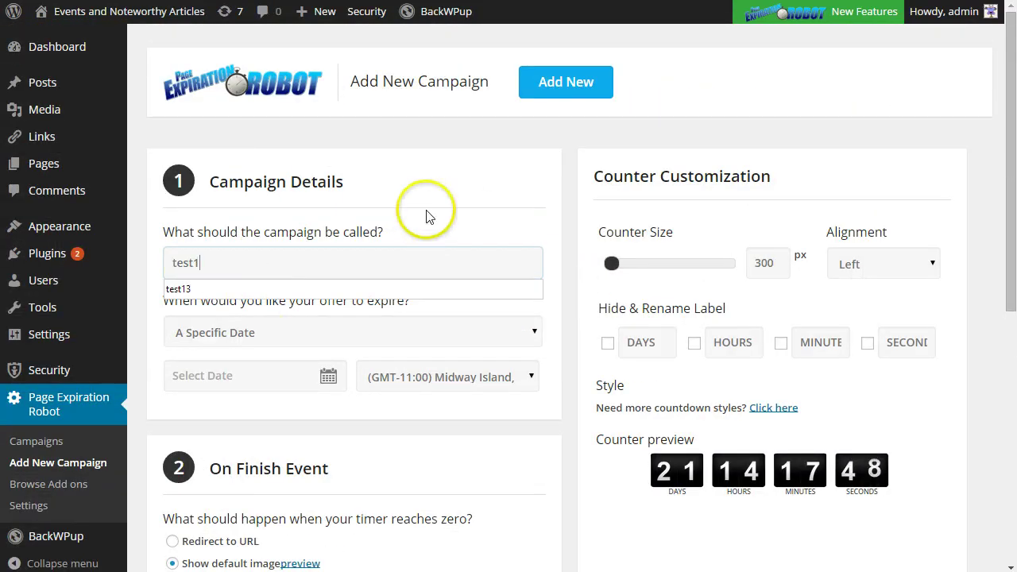
pyautogui.click(301, 331)
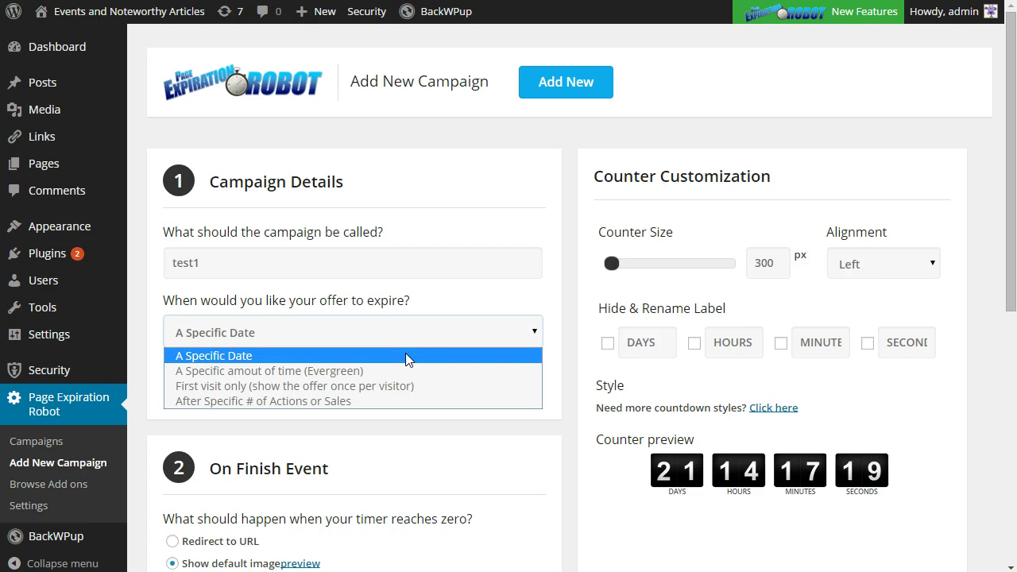
# Choose 'After Specific # of Actions or Sales' as expiry, which shows the add-on Oops message
pyautogui.click(413, 372)
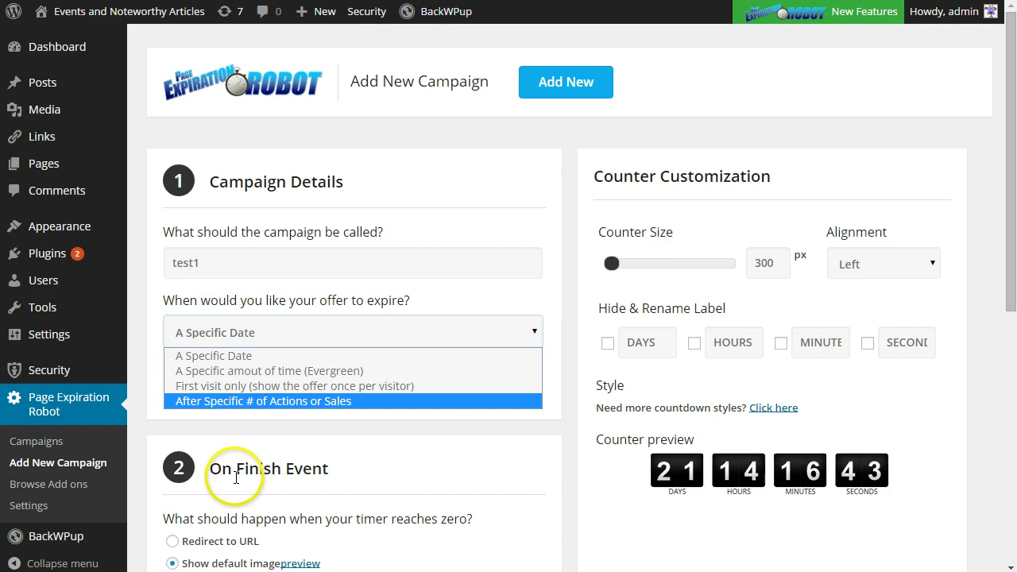
pyautogui.moveTo(223, 471); pyautogui.dragTo(346, 467)
pyautogui.click(352, 450)
pyautogui.click(409, 333)
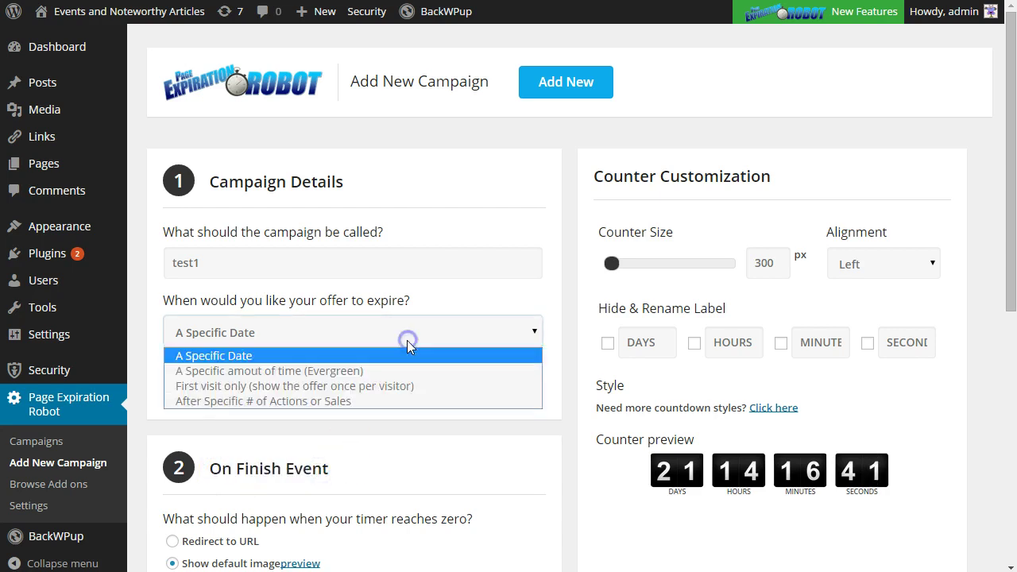
pyautogui.click(371, 403)
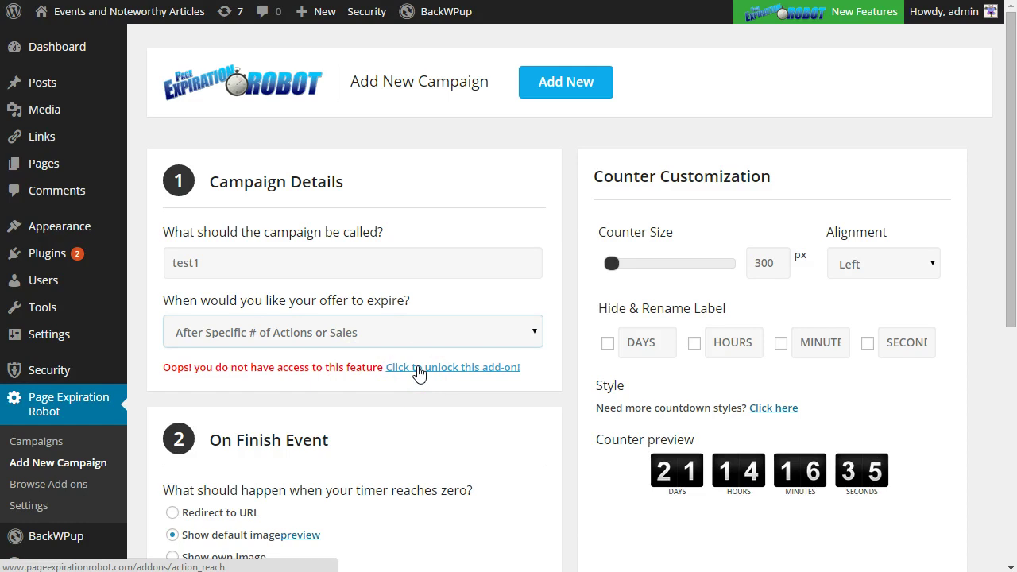
pyautogui.click(438, 332)
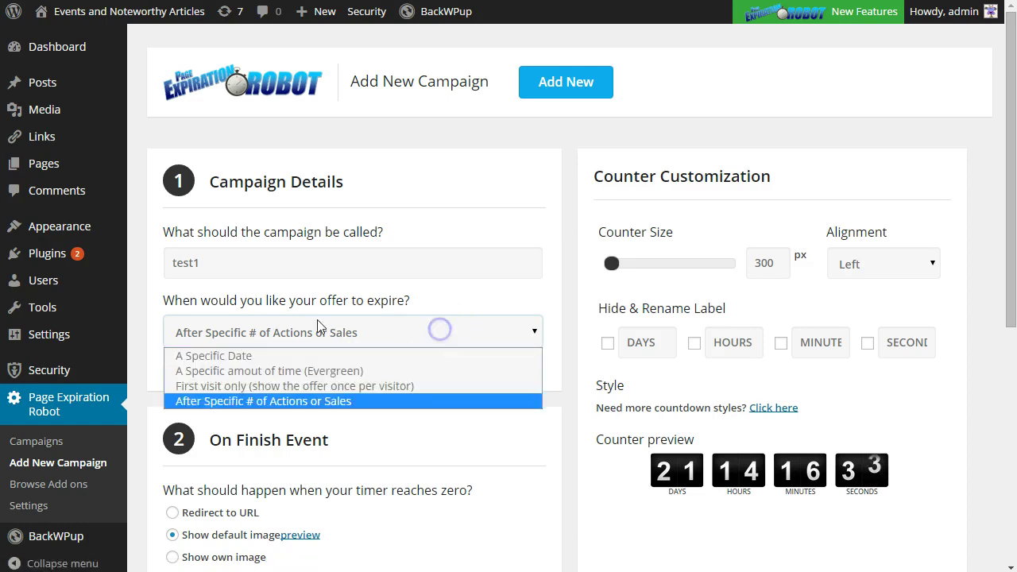
# Set expiry to 'A Specific amout of time (Evergreen)' with a 03 Hrs duration
pyautogui.click(274, 370)
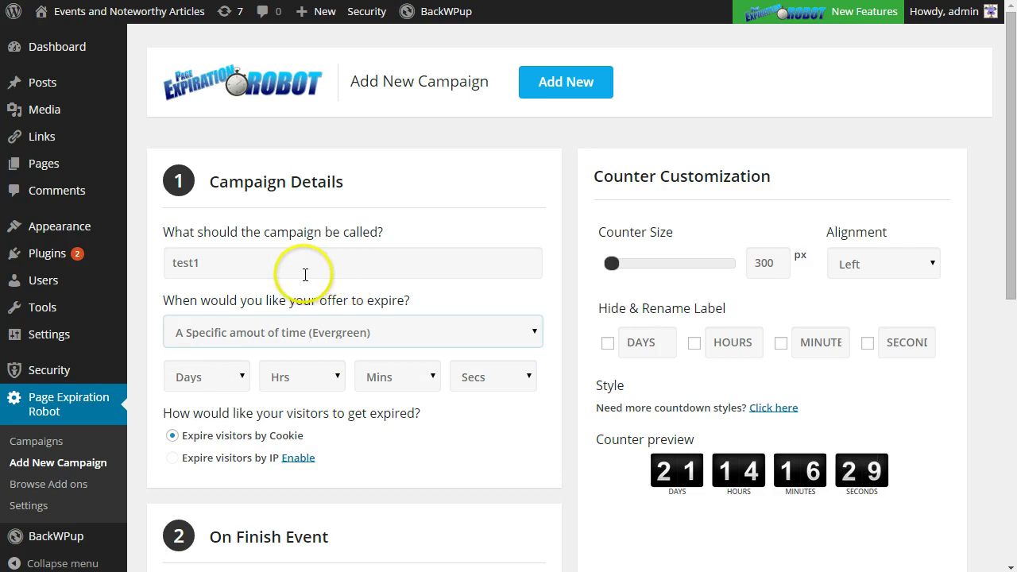
pyautogui.scroll(-1, 305, 275)
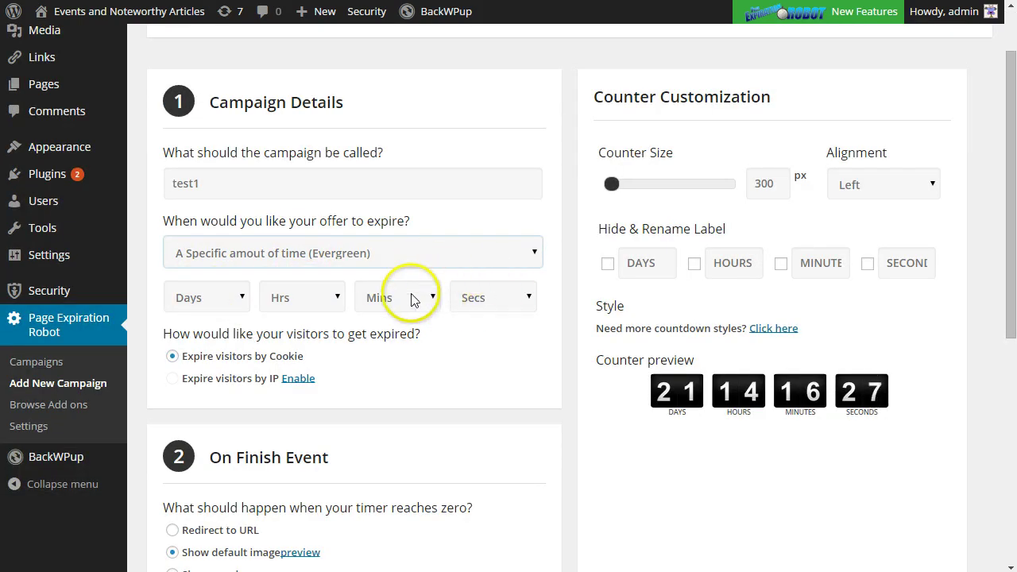
pyautogui.click(321, 299)
pyautogui.click(316, 383)
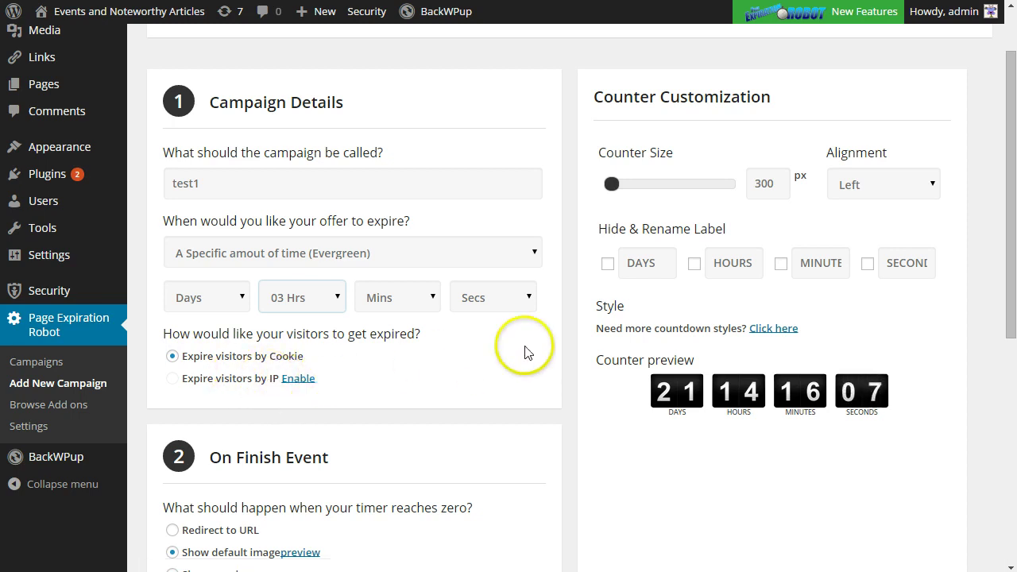
pyautogui.scroll(-2, 551, 341)
pyautogui.scroll(-1, 552, 341)
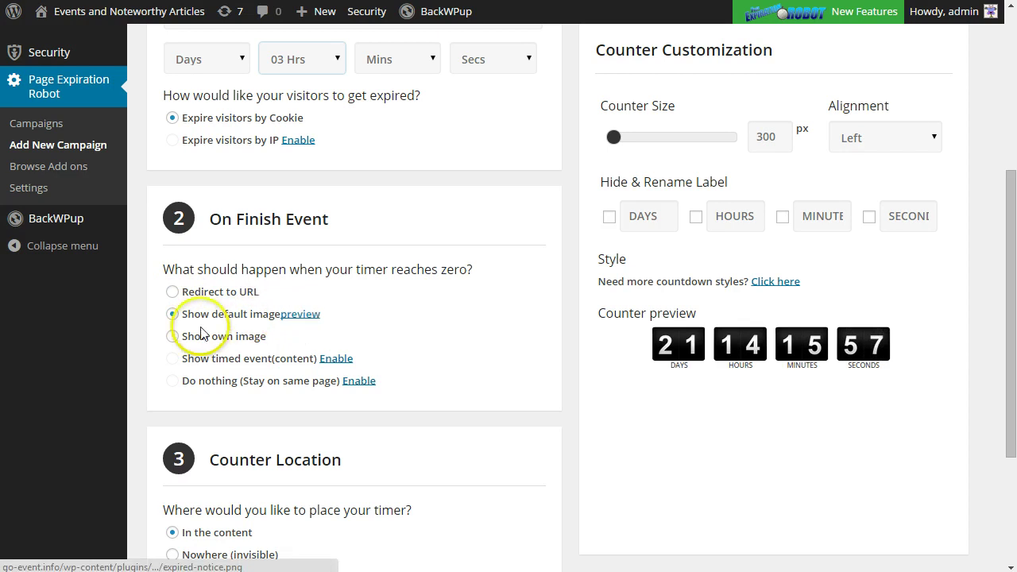
pyautogui.click(171, 337)
pyautogui.click(227, 368)
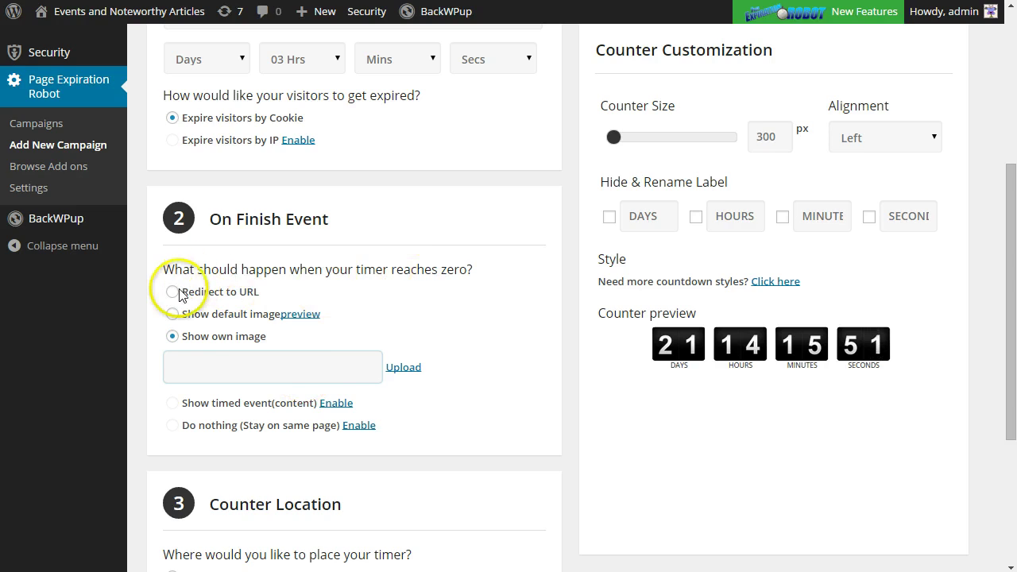
pyautogui.click(173, 314)
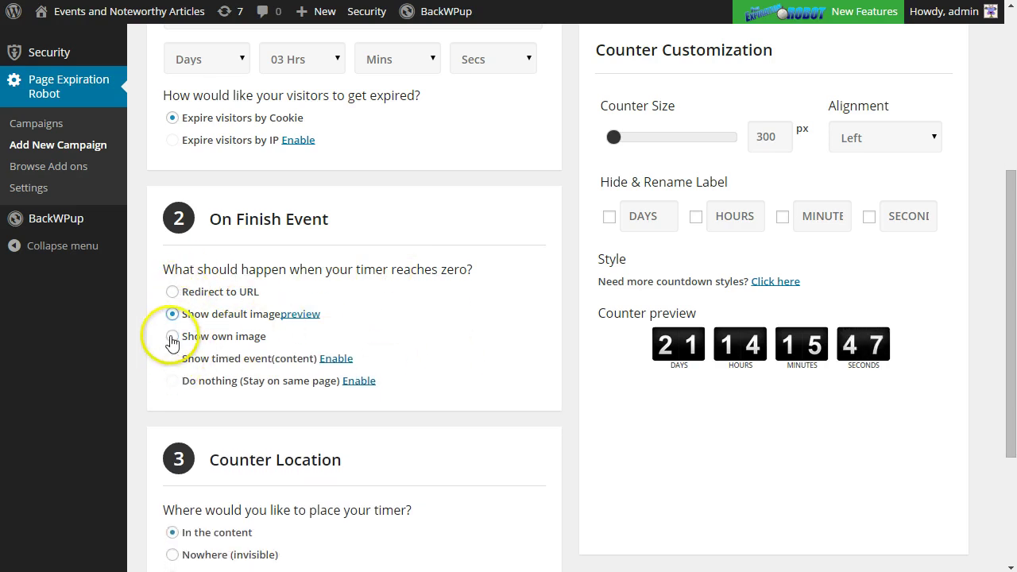
pyautogui.click(172, 337)
pyautogui.click(172, 292)
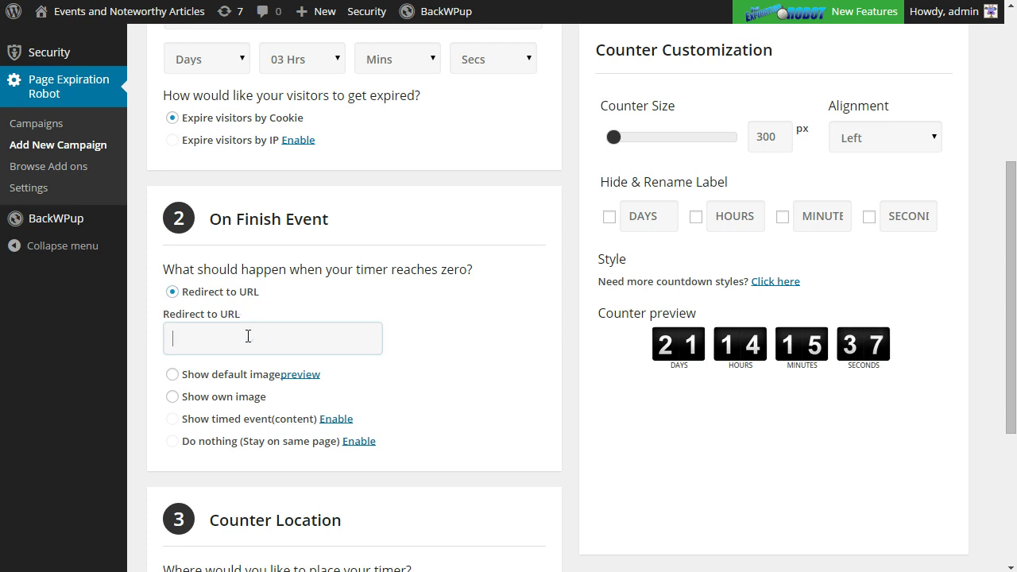
pyautogui.click(180, 375)
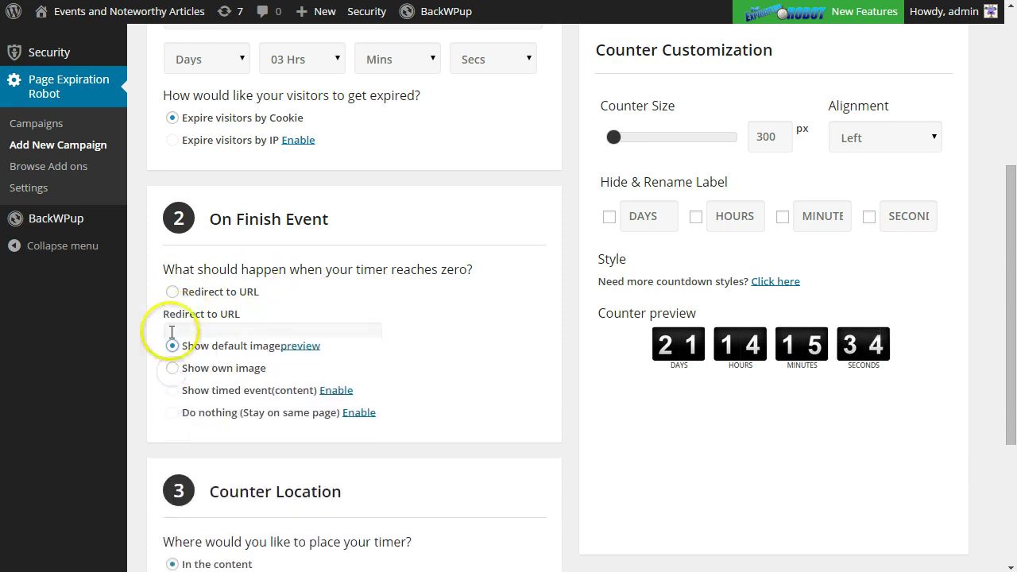
pyautogui.click(175, 387)
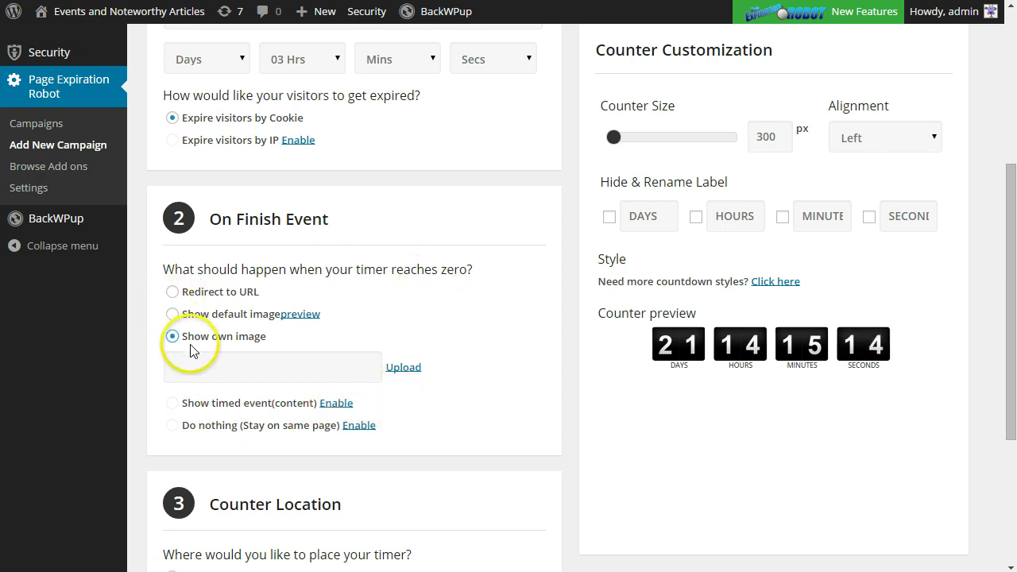
pyautogui.click(172, 314)
pyautogui.click(303, 317)
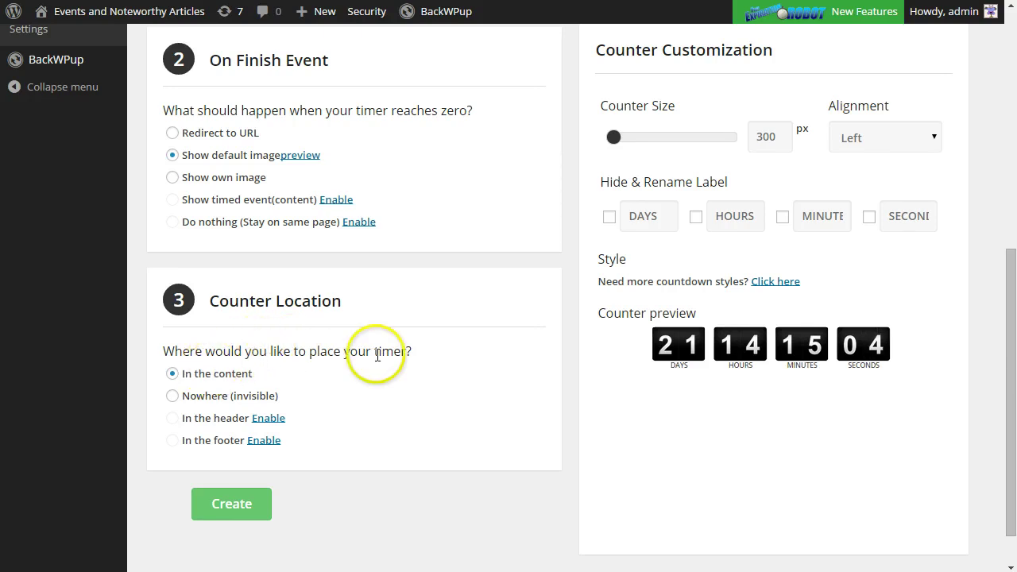
# Try the invisible timer option, then return the timer to 'In the content'
pyautogui.click(173, 395)
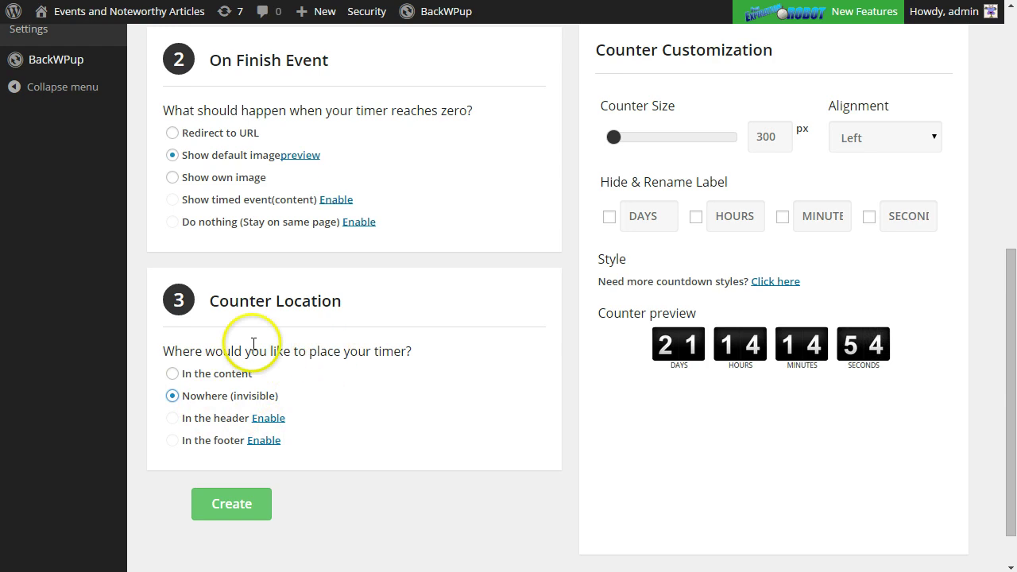
pyautogui.click(173, 374)
pyautogui.scroll(1, 453, 368)
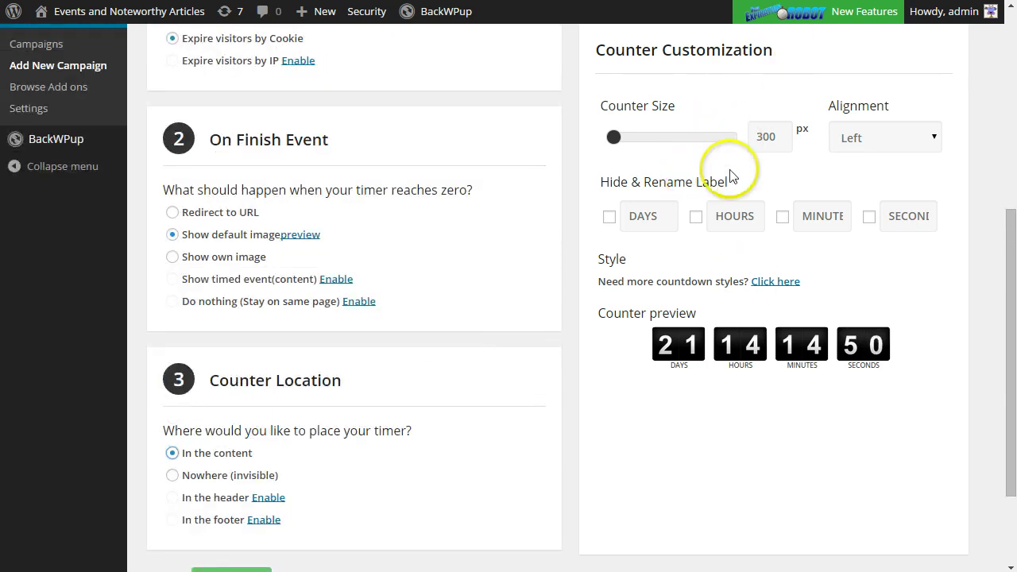
pyautogui.scroll(2, 732, 177)
# Set the counter to 412 px, centered, with days hidden, and create the campaign
pyautogui.moveTo(614, 137); pyautogui.dragTo(672, 136)
pyautogui.click(913, 136)
pyautogui.click(882, 167)
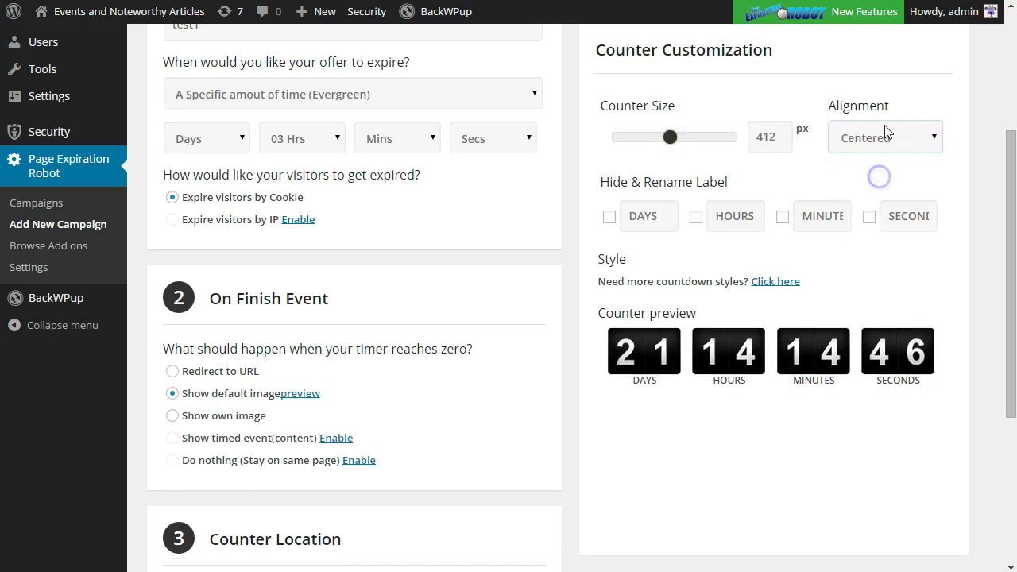
pyautogui.click(610, 216)
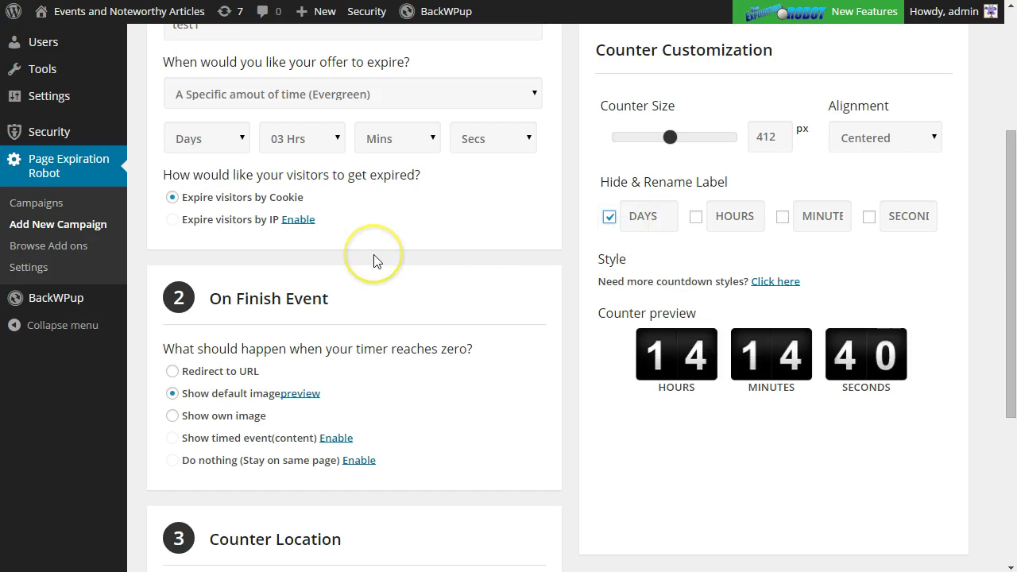
pyautogui.scroll(-4, 626, 256)
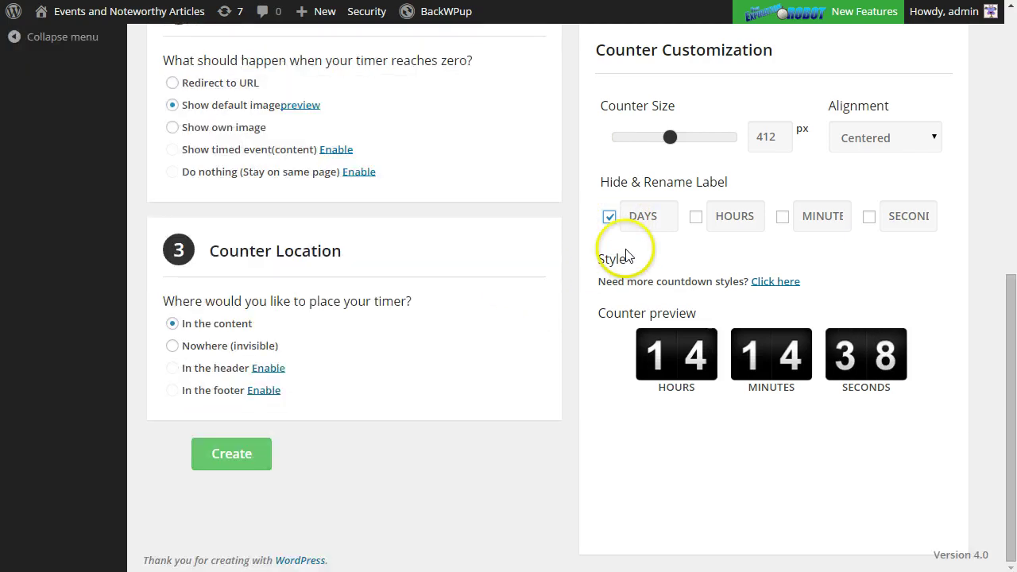
pyautogui.click(241, 457)
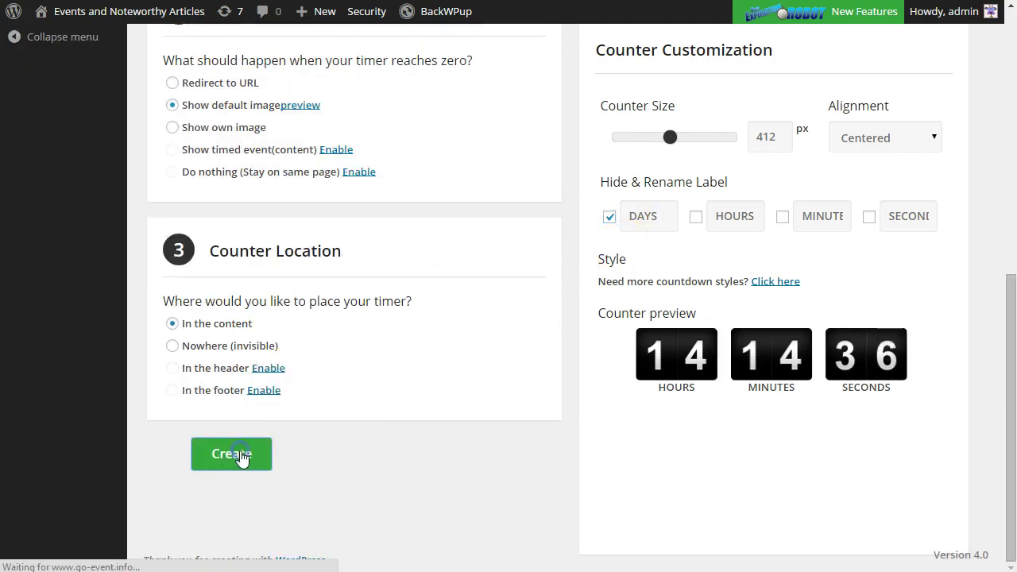
pyautogui.click(393, 218)
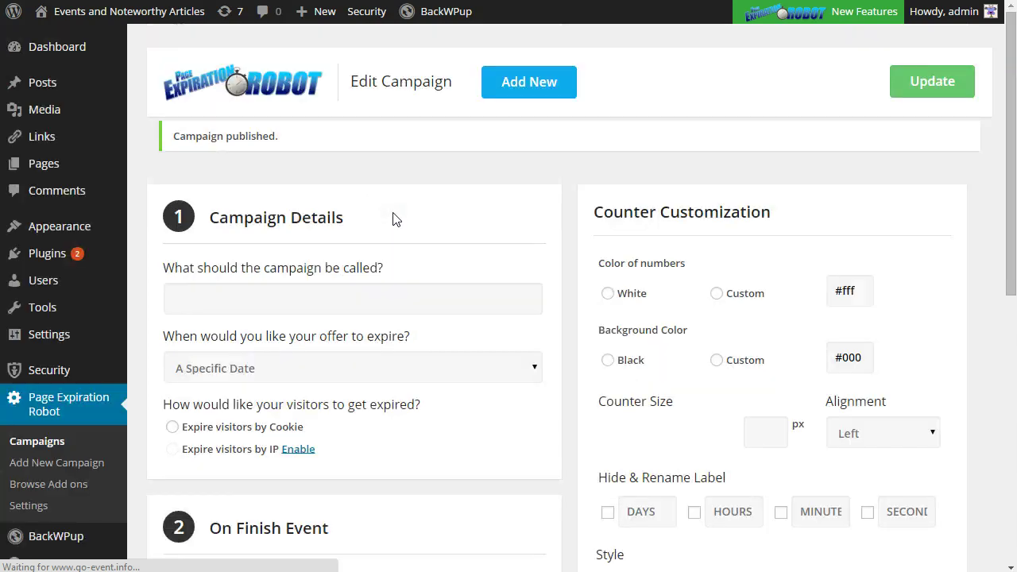
# Start a new post via Posts > Add New and place the caret in the body
pyautogui.click(337, 149)
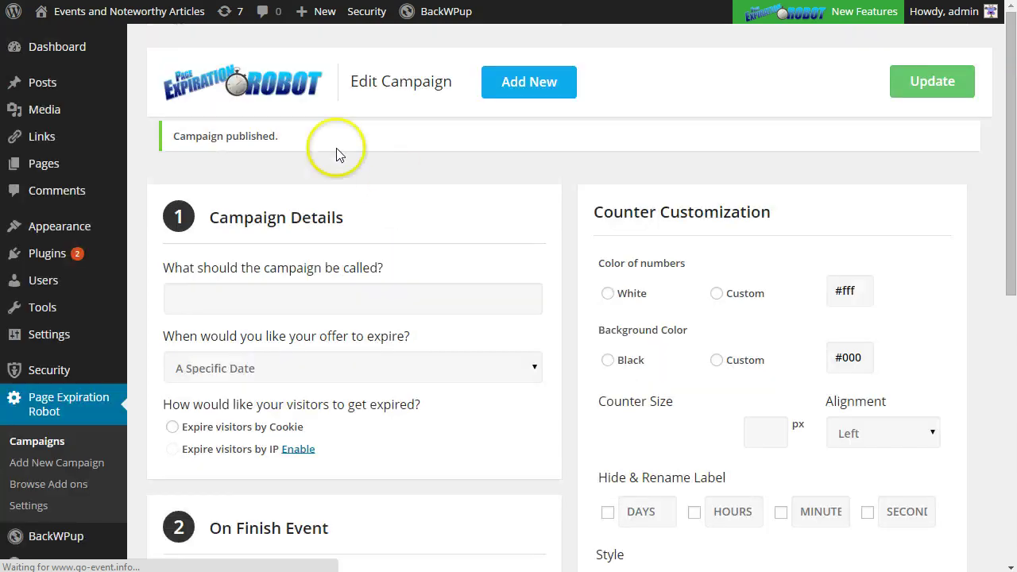
pyautogui.click(58, 80)
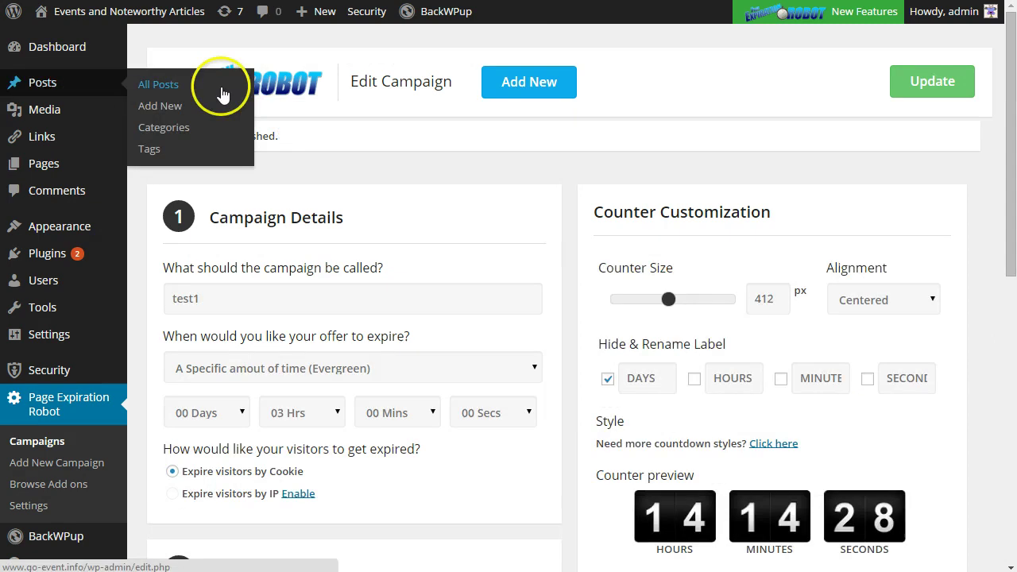
pyautogui.click(198, 104)
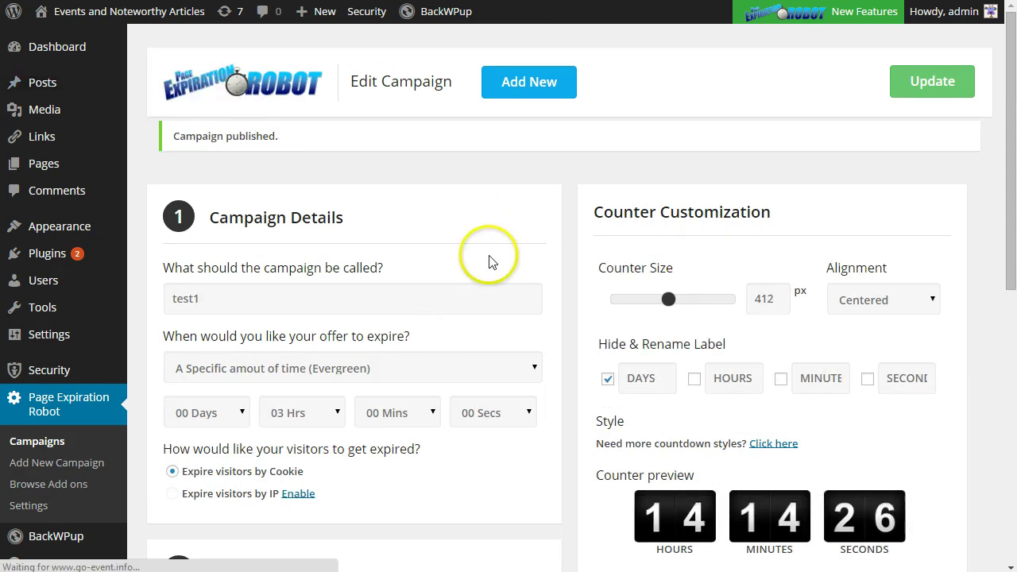
pyautogui.click(454, 233)
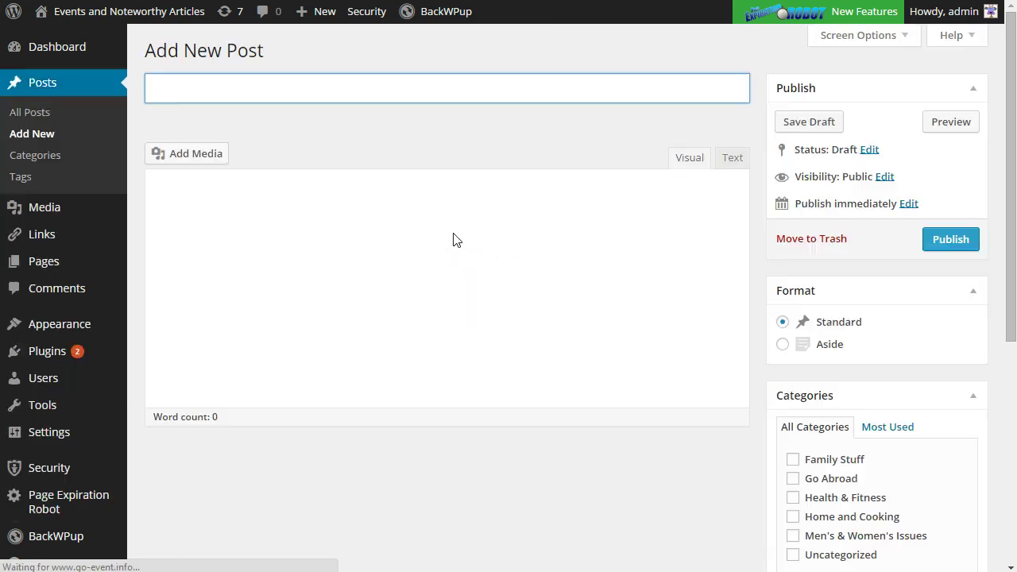
pyautogui.click(390, 191)
pyautogui.click(340, 204)
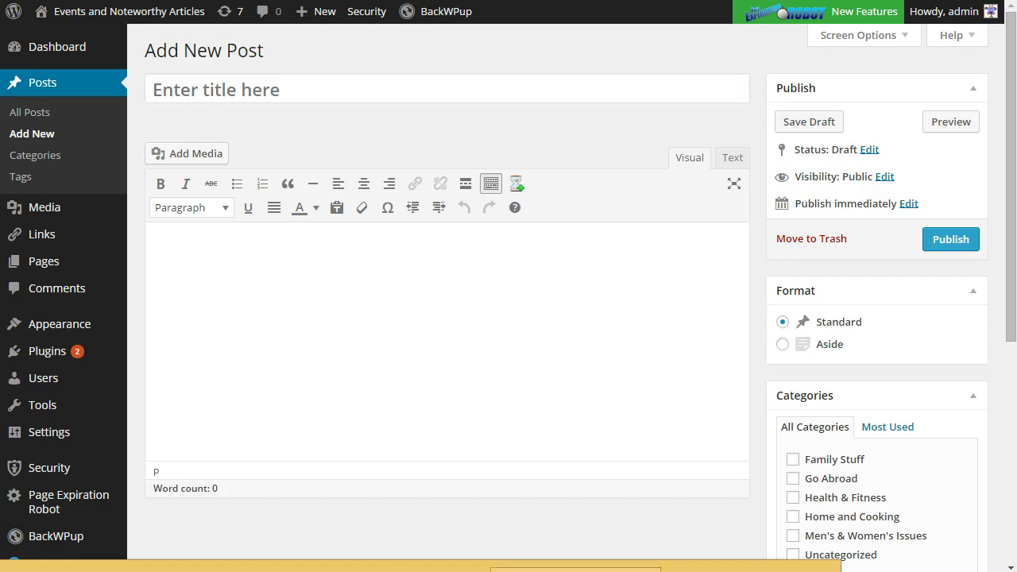
# Paste the Lorem ipsum text from Notepad and split it after 'dolor sit amet,'
pyautogui.hotkey('ctrl', 'a')
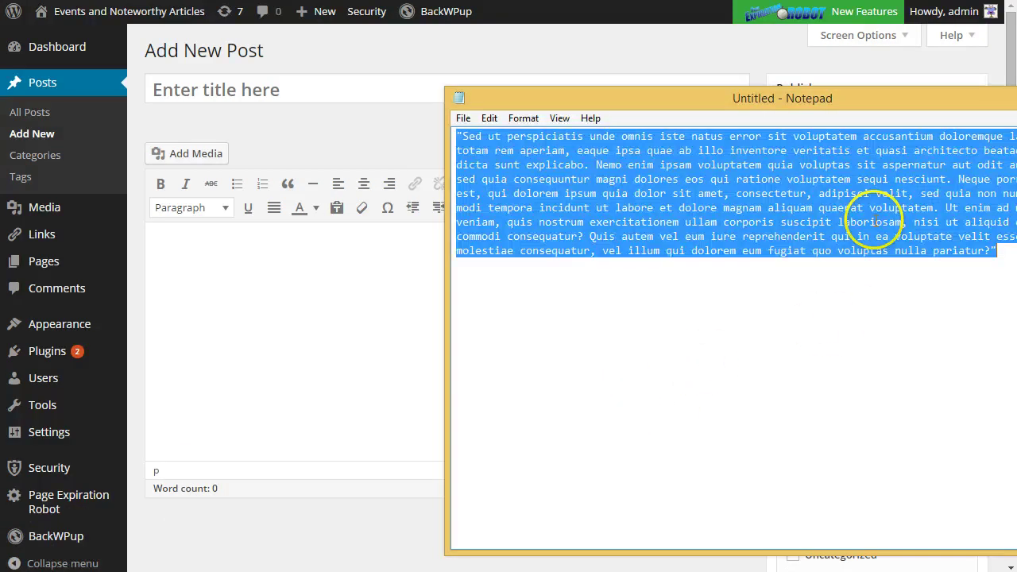
pyautogui.hotkey('ctrl', 'c')
pyautogui.click(349, 317)
pyautogui.hotkey('ctrl', 'v')
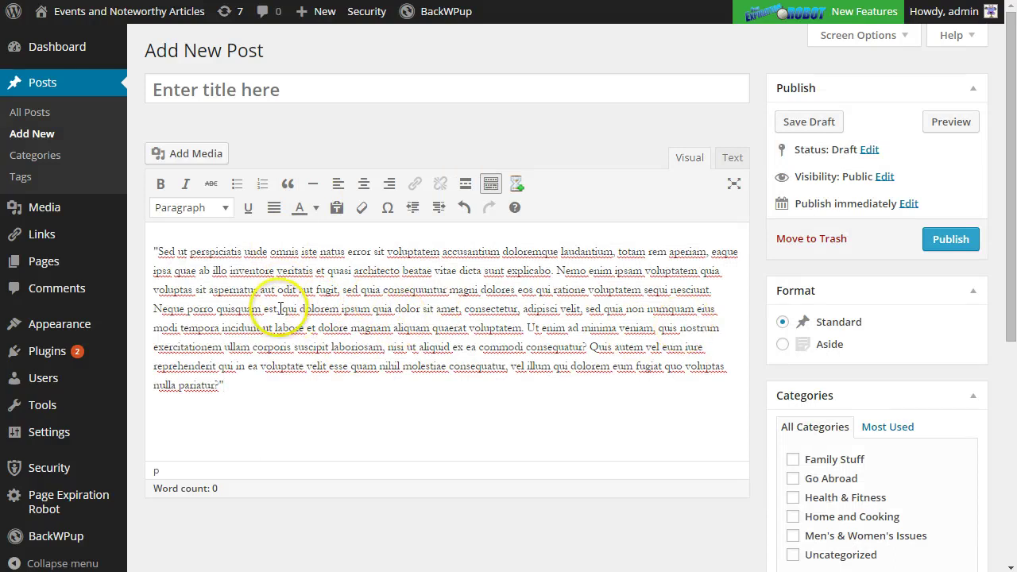
pyautogui.click(462, 310)
pyautogui.press('Return')
pyautogui.press('Return')
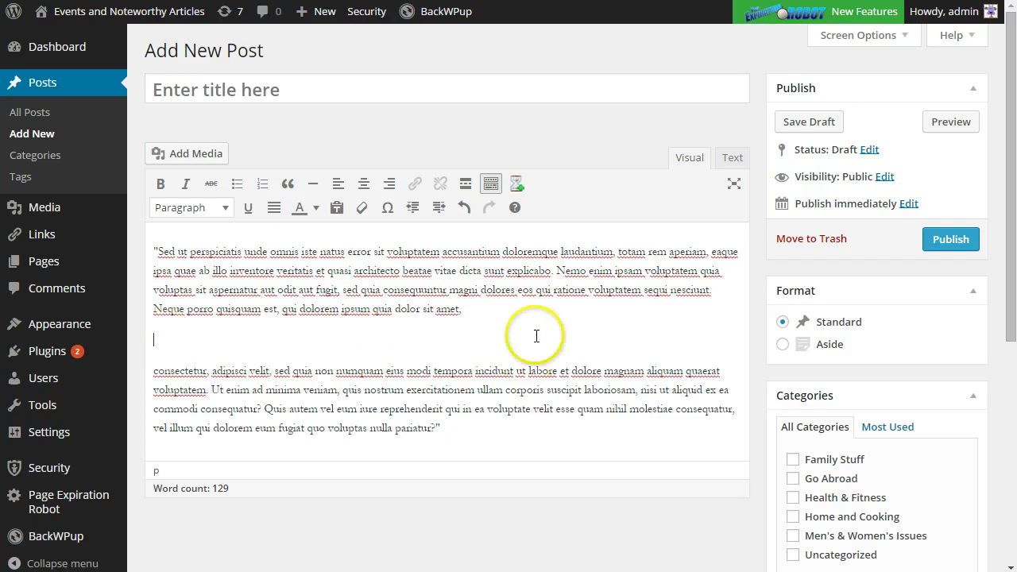
# Insert the test1 campaign's [COUNTDOWN id="60"] shortcode on the empty line
pyautogui.click(517, 185)
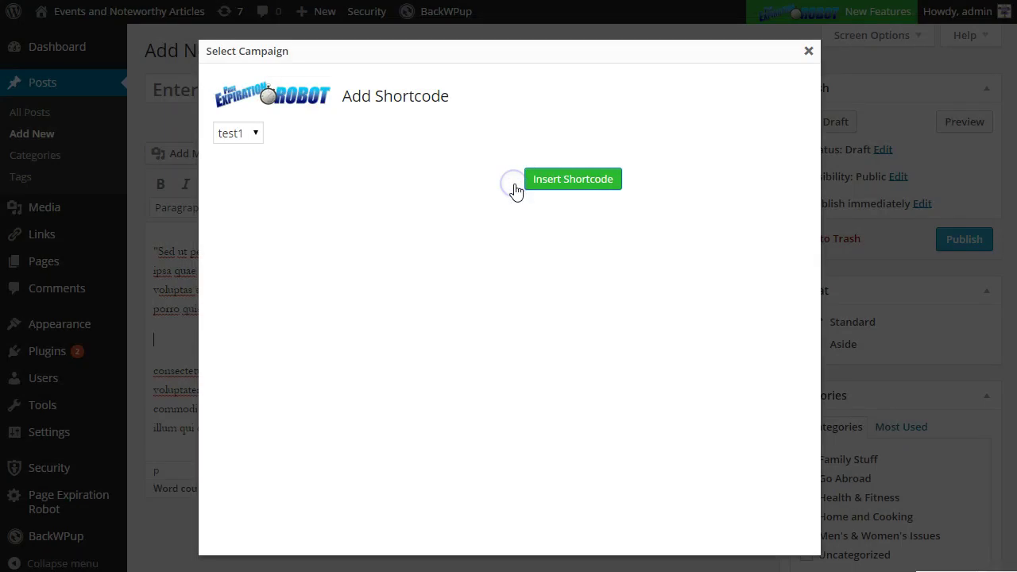
pyautogui.click(257, 135)
pyautogui.click(239, 151)
pyautogui.click(239, 133)
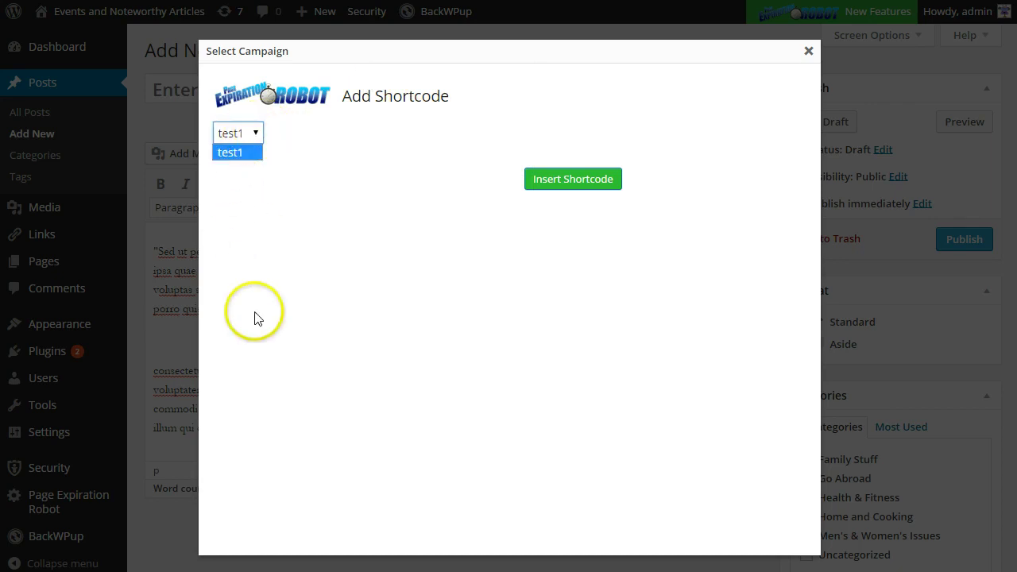
pyautogui.click(301, 260)
pyautogui.click(249, 136)
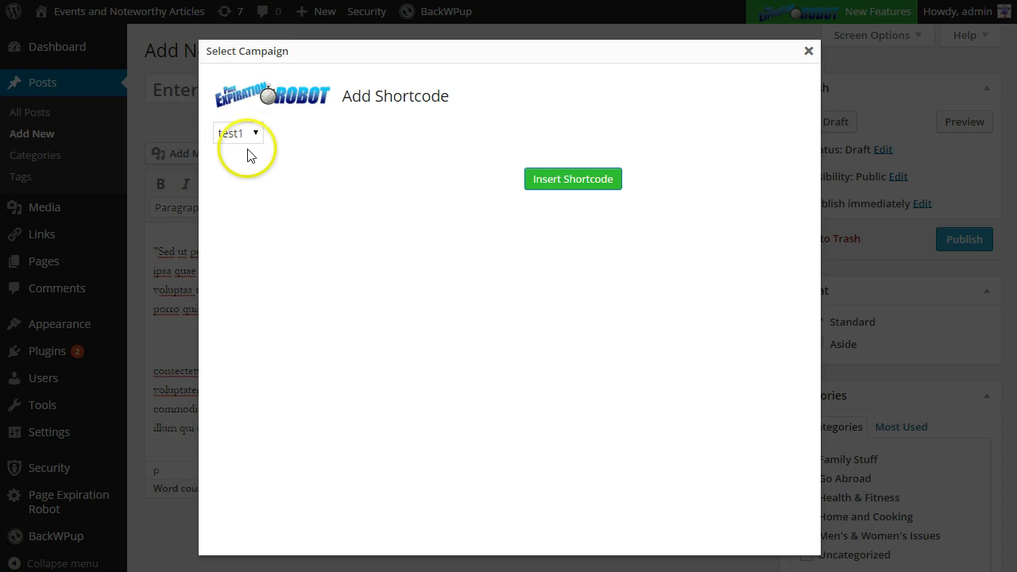
pyautogui.click(571, 184)
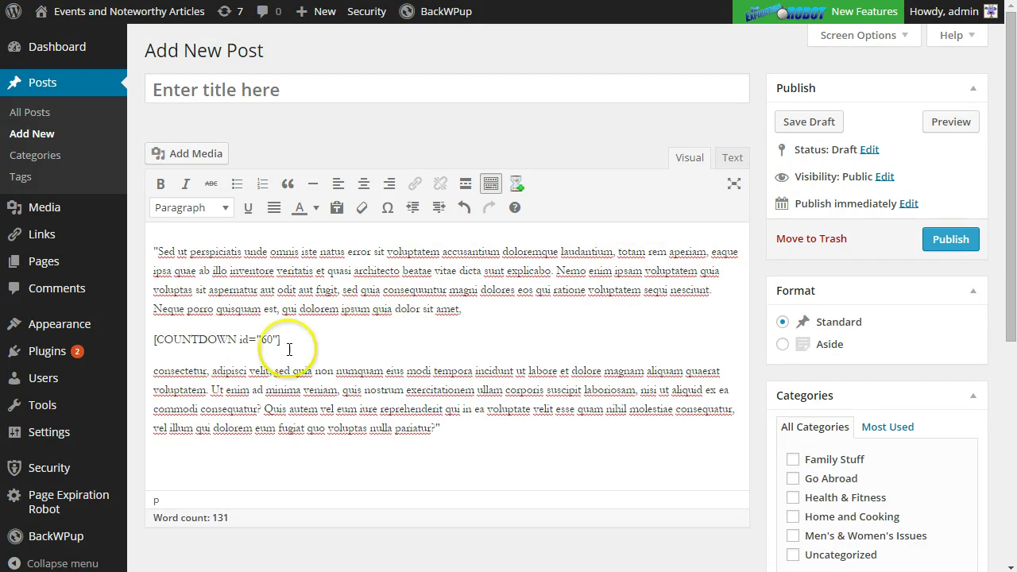
pyautogui.click(951, 239)
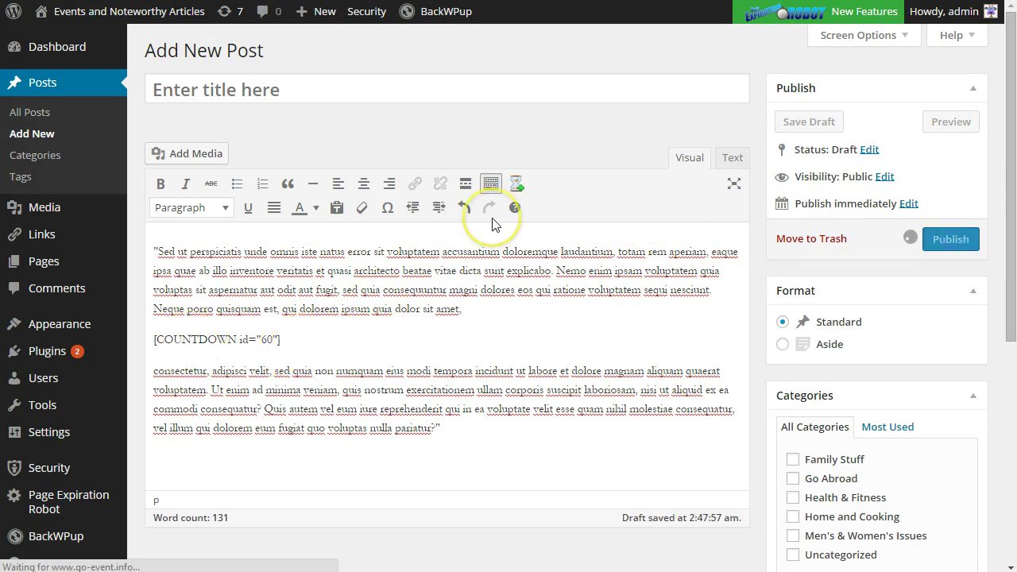
pyautogui.click(485, 245)
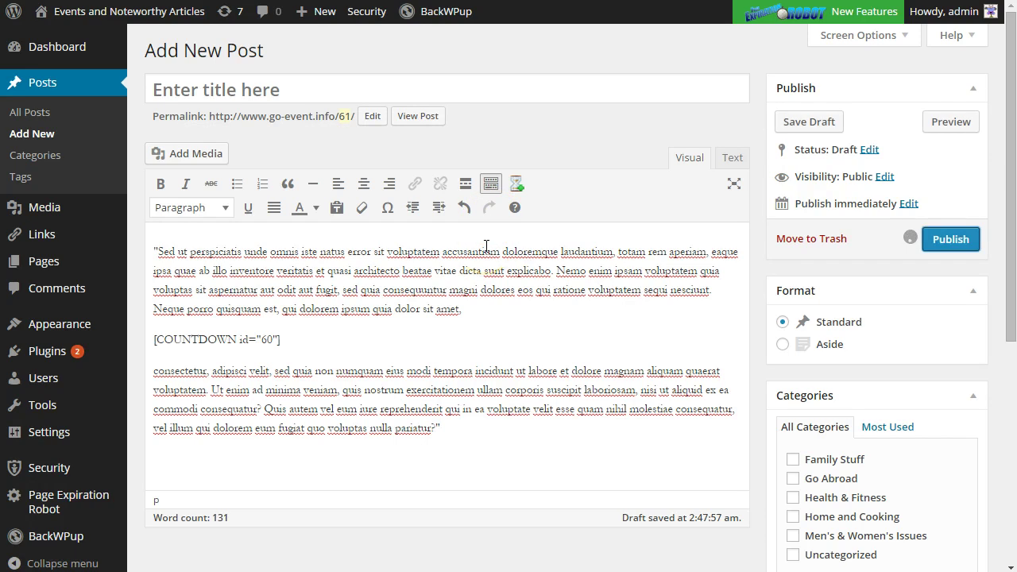